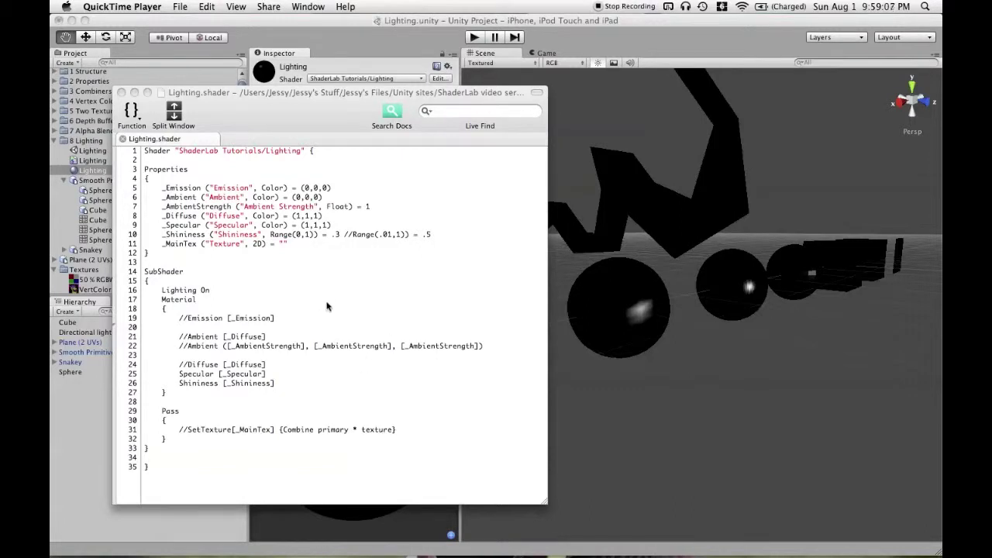
- Inspect the Lighting shader's Specular and Shininess lines (25–26) in Unitron, then return to Unity
{"action": "left_click", "coordinate": [204, 374]}
{"action": "left_click_drag", "start_coordinate": [182, 374], "coordinate": [230, 373]}
{"action": "double_click", "coordinate": [203, 373]}
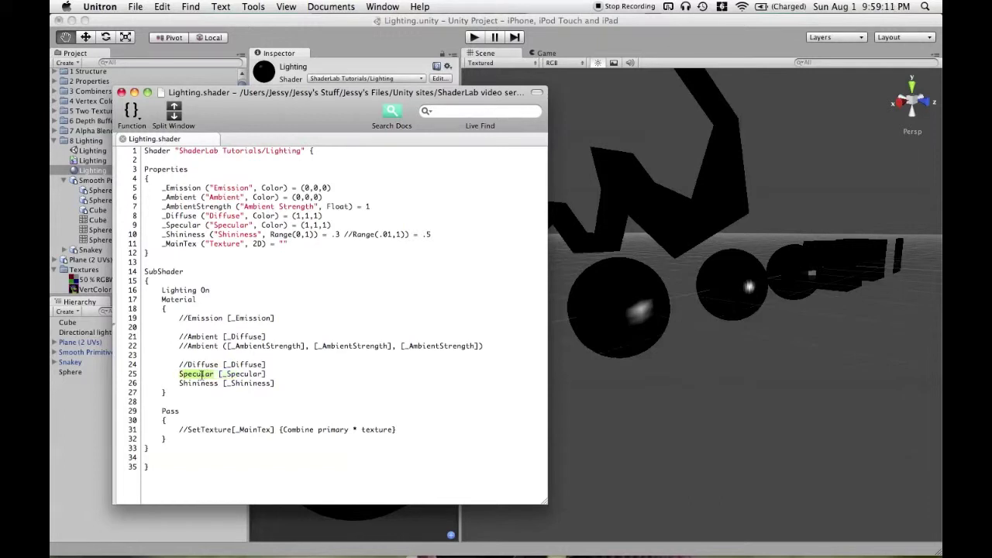
{"action": "left_click", "coordinate": [223, 373]}
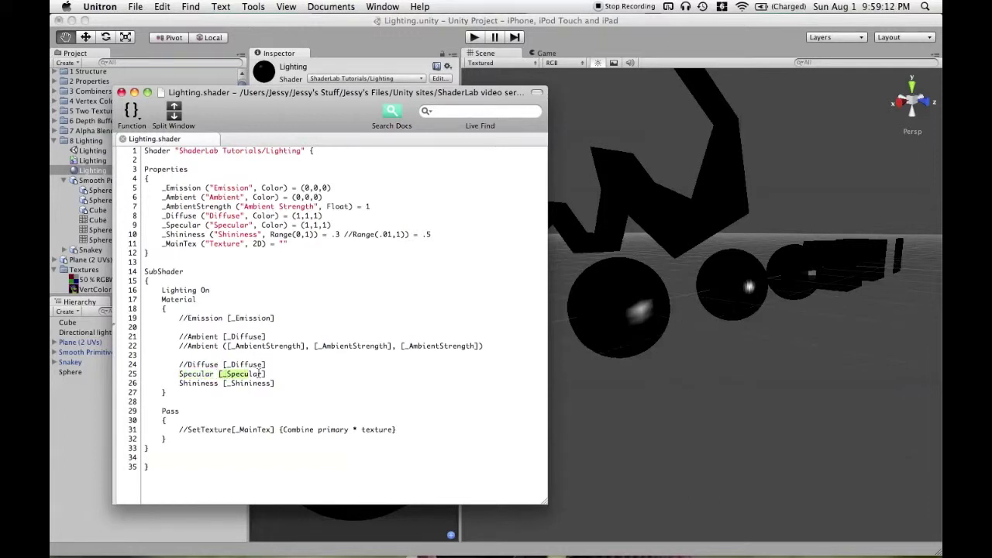
{"action": "double_click", "coordinate": [200, 384]}
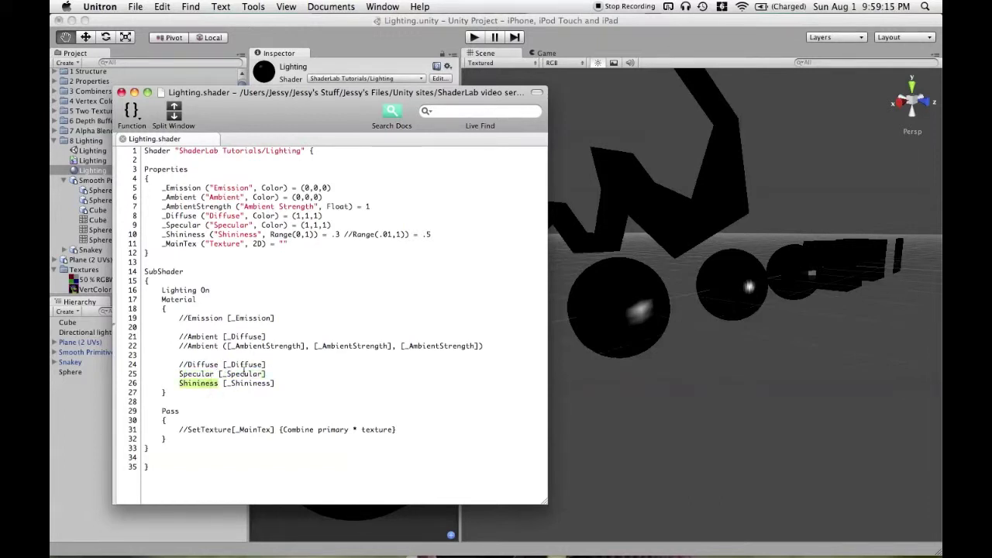
{"action": "left_click", "coordinate": [435, 44]}
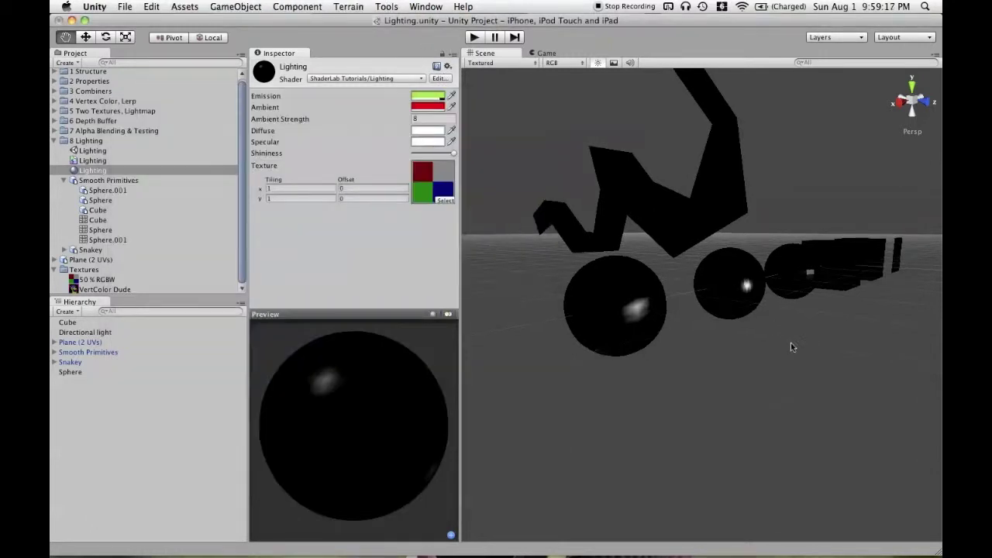
- Maximize the Scene view, select the light, and orbit around the lit spheres and cubes
{"action": "key", "text": "shift+space"}
{"action": "left_click_drag", "start_coordinate": [771, 333], "coordinate": [558, 372], "text": "alt"}
{"action": "left_click_drag", "start_coordinate": [403, 283], "coordinate": [402, 329], "text": "alt"}
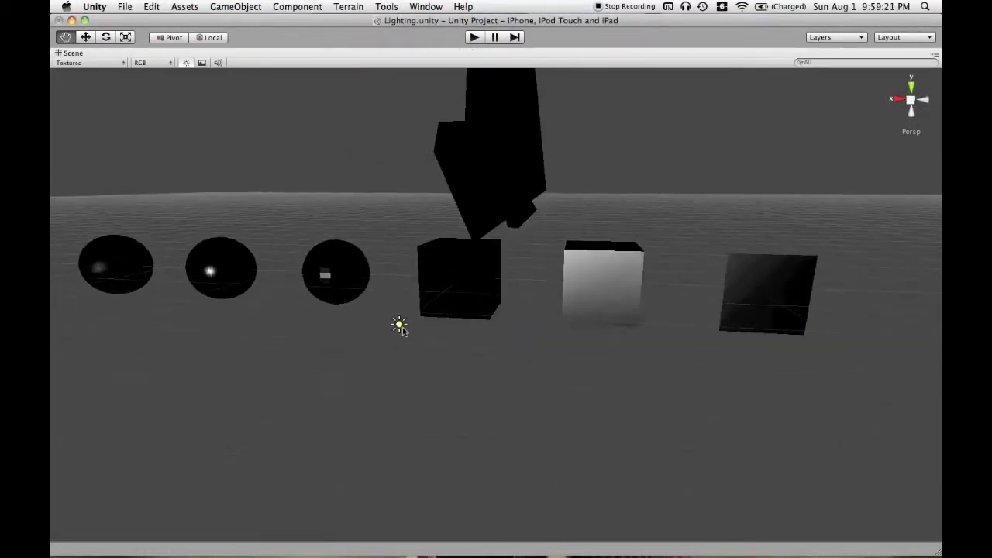
{"action": "left_click", "coordinate": [398, 321]}
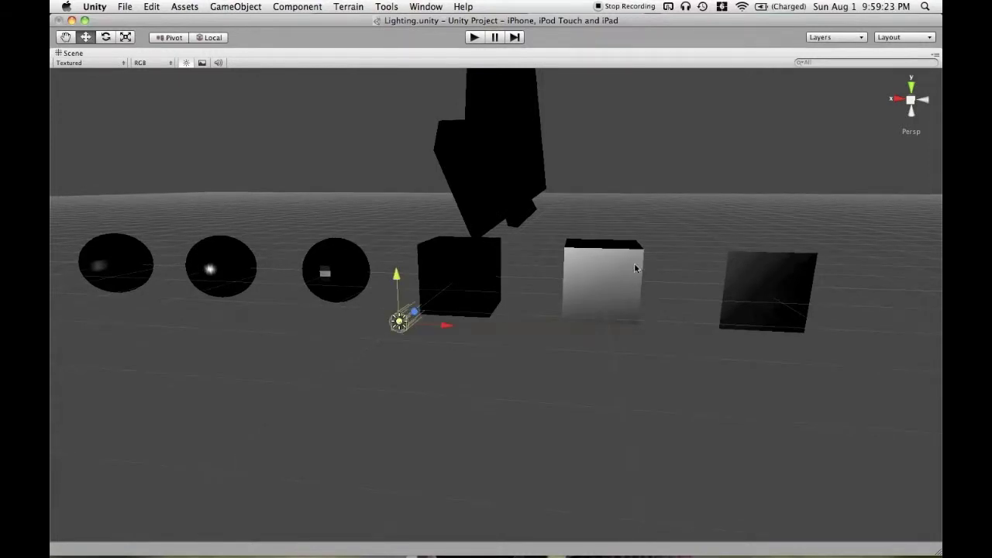
{"action": "left_click_drag", "start_coordinate": [781, 315], "coordinate": [690, 363], "text": "alt"}
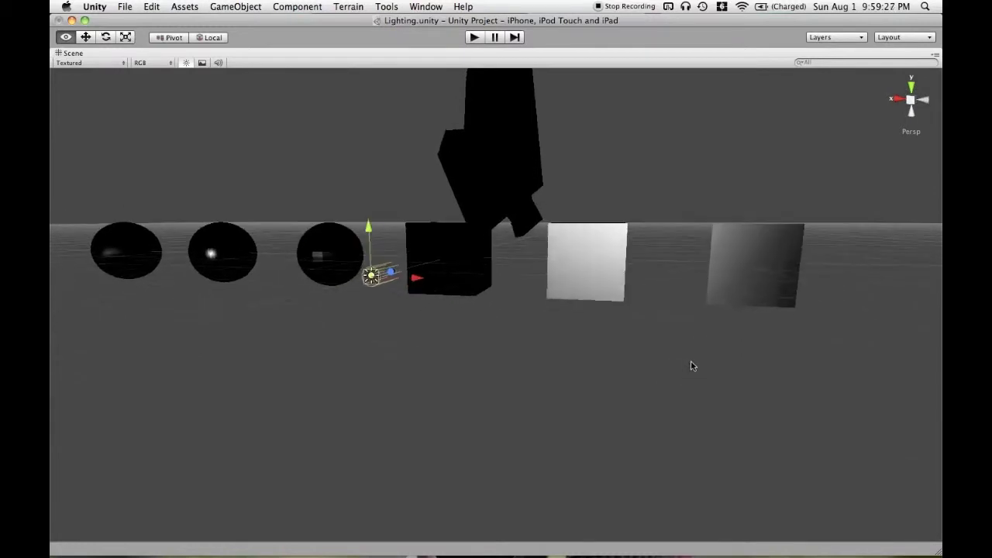
{"action": "middle_click_drag", "start_coordinate": [691, 363], "coordinate": [641, 355]}
{"action": "mouse_move", "coordinate": [642, 355]}
{"action": "left_mouse_down", "text": "alt"}
{"action": "mouse_move", "coordinate": [668, 391]}
{"action": "mouse_move", "coordinate": [571, 281]}
{"action": "left_mouse_up", "text": "alt"}
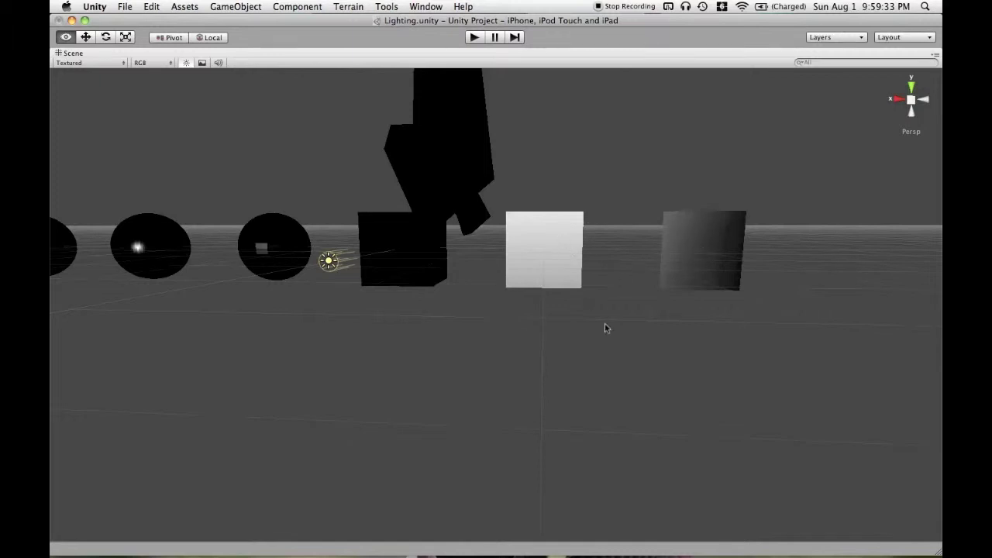
{"action": "mouse_move", "coordinate": [615, 291]}
{"action": "left_mouse_down", "text": "alt"}
{"action": "mouse_move", "coordinate": [627, 294]}
{"action": "mouse_move", "coordinate": [551, 279]}
{"action": "mouse_move", "coordinate": [634, 288]}
{"action": "left_mouse_up", "text": "alt"}
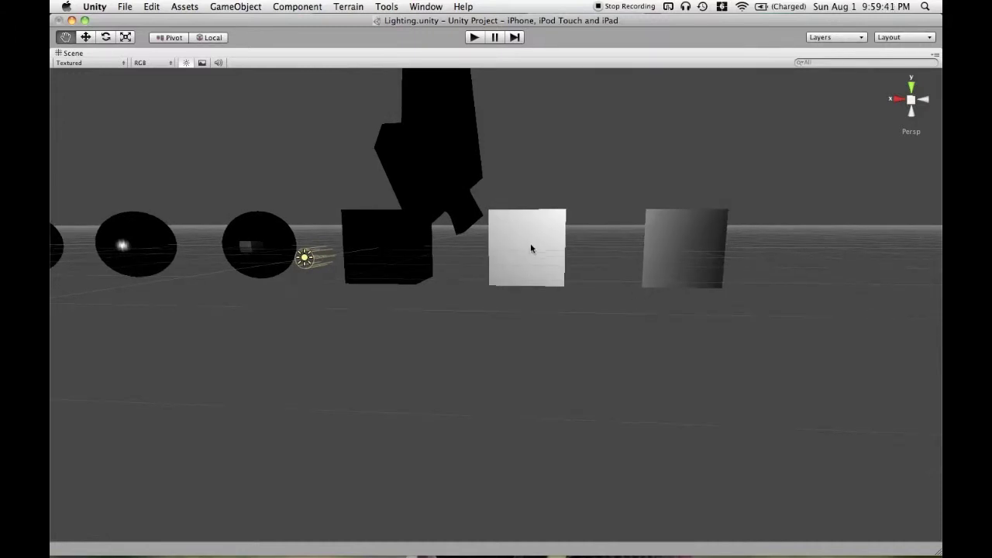
{"action": "left_click_drag", "start_coordinate": [598, 330], "coordinate": [541, 352], "text": "alt"}
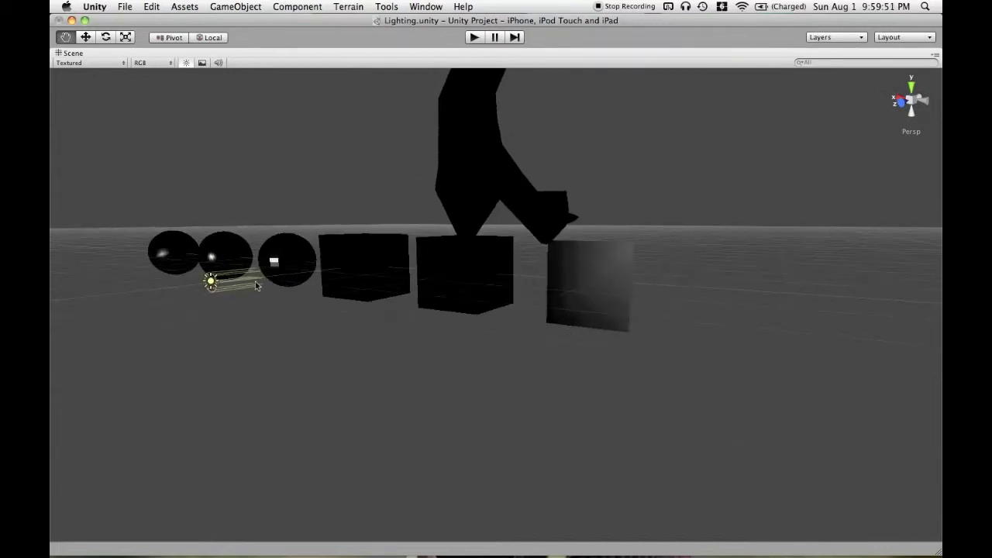
- Rotate the directional light to Y 211.1437, leaving the cubes dark, then restore the layout
{"action": "key", "text": "e"}
{"action": "left_click_drag", "start_coordinate": [235, 291], "coordinate": [193, 303]}
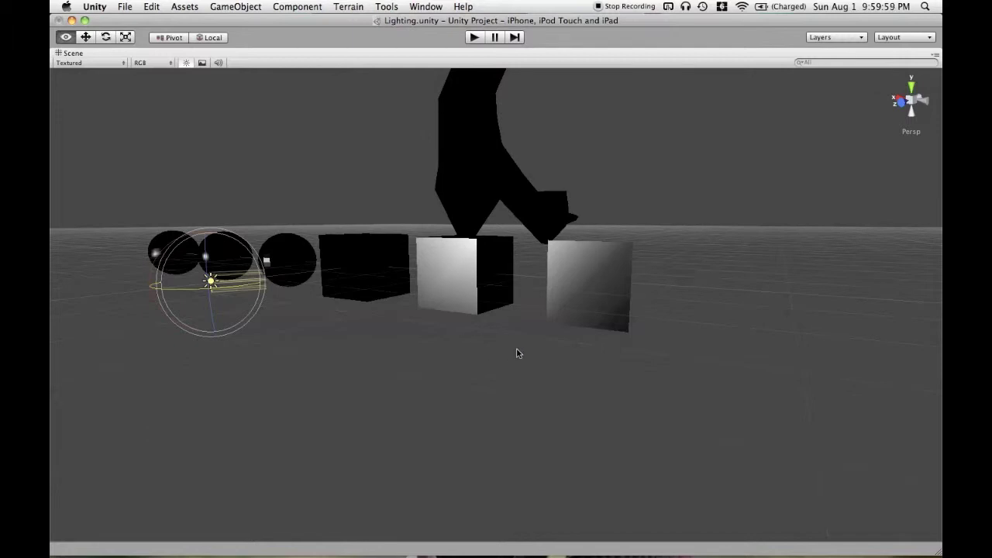
{"action": "left_click_drag", "start_coordinate": [516, 350], "coordinate": [577, 353], "text": "alt"}
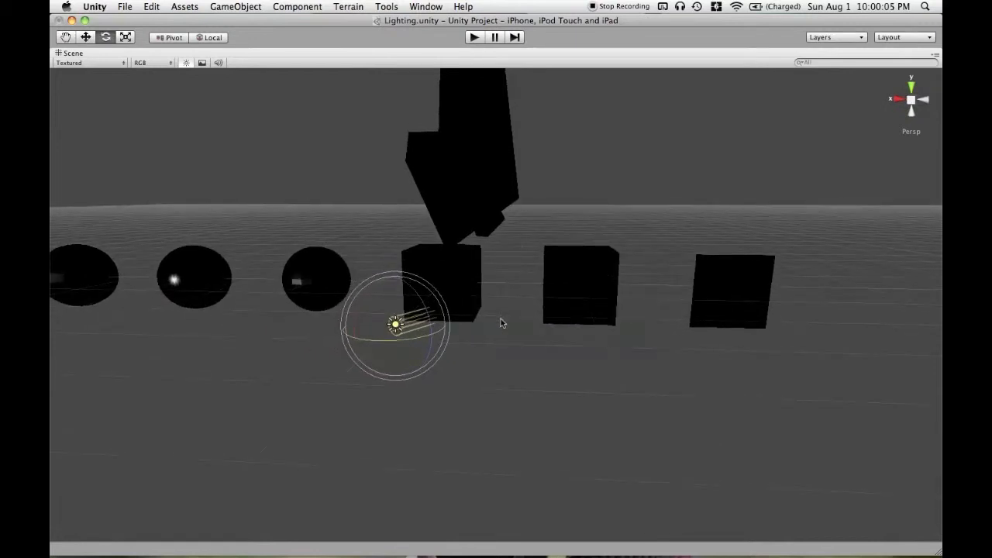
{"action": "key", "text": "shift+space"}
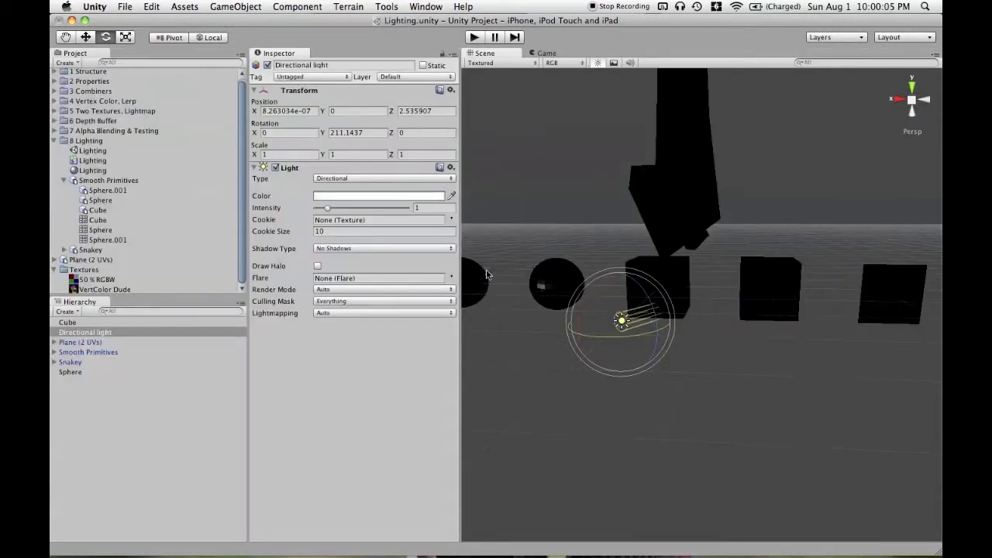
- Set the directional light's Y rotation to 180 and deselect it
{"action": "left_click", "coordinate": [346, 133]}
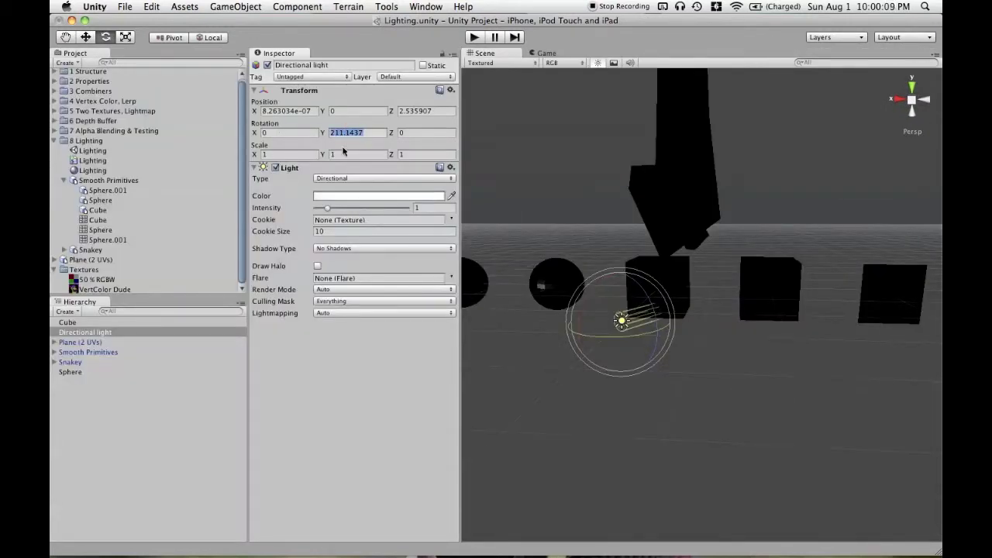
{"action": "type", "text": "180"}
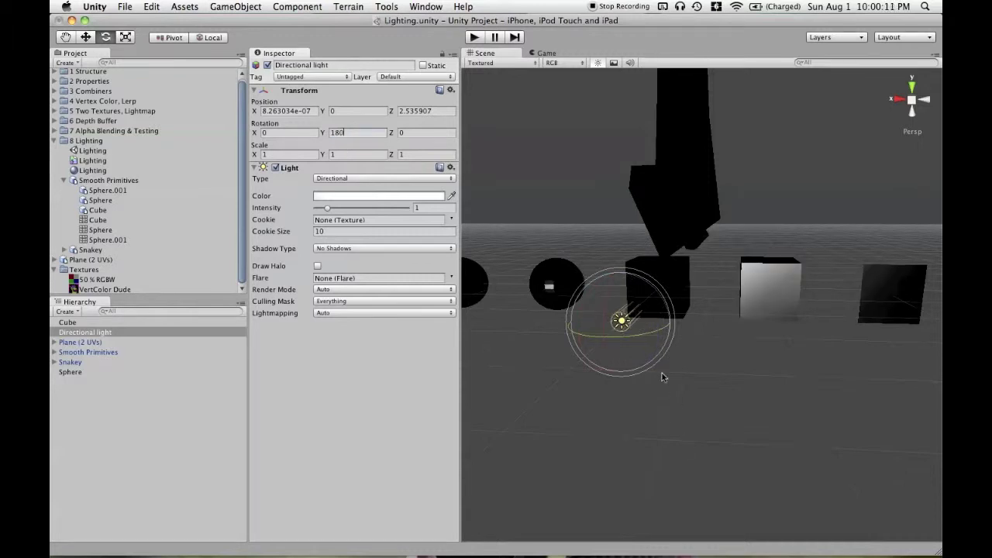
{"action": "left_click", "coordinate": [701, 390]}
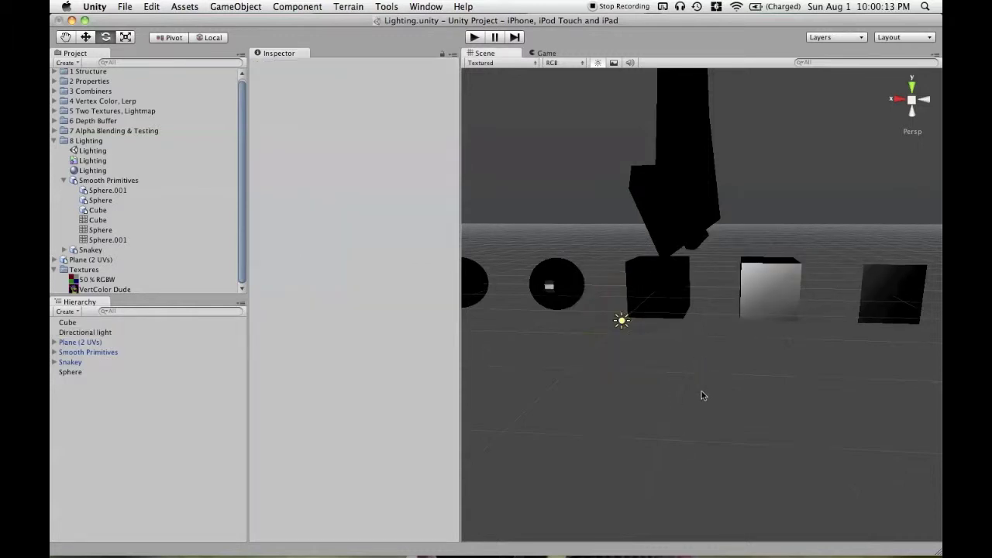
- Orbit and zoom the Scene view to examine the sphere and cube shading under the new light angle
{"action": "key", "text": "shift+space"}
{"action": "left_click_drag", "start_coordinate": [540, 385], "coordinate": [570, 352], "text": "alt"}
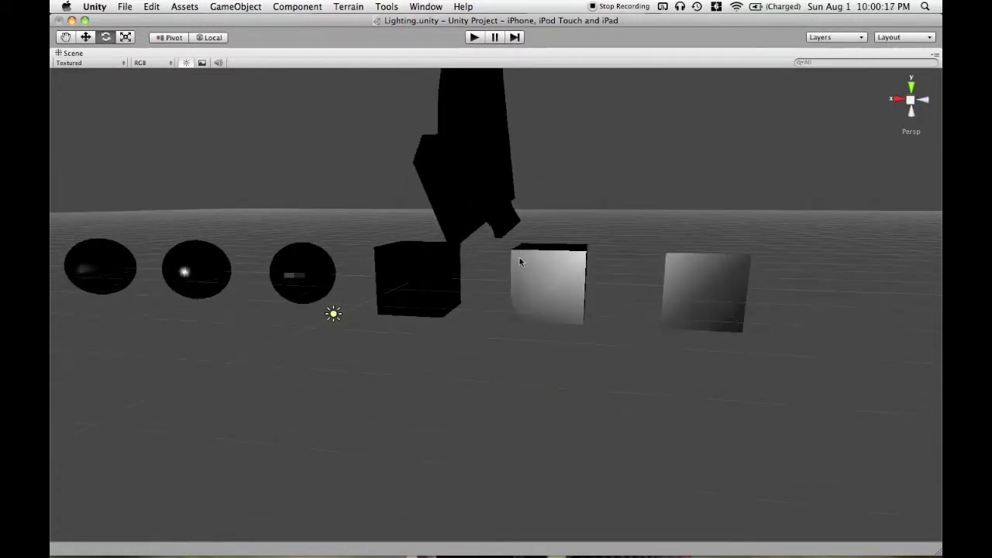
{"action": "left_click_drag", "start_coordinate": [502, 377], "coordinate": [583, 376], "text": "alt"}
{"action": "key", "text": "shift+space"}
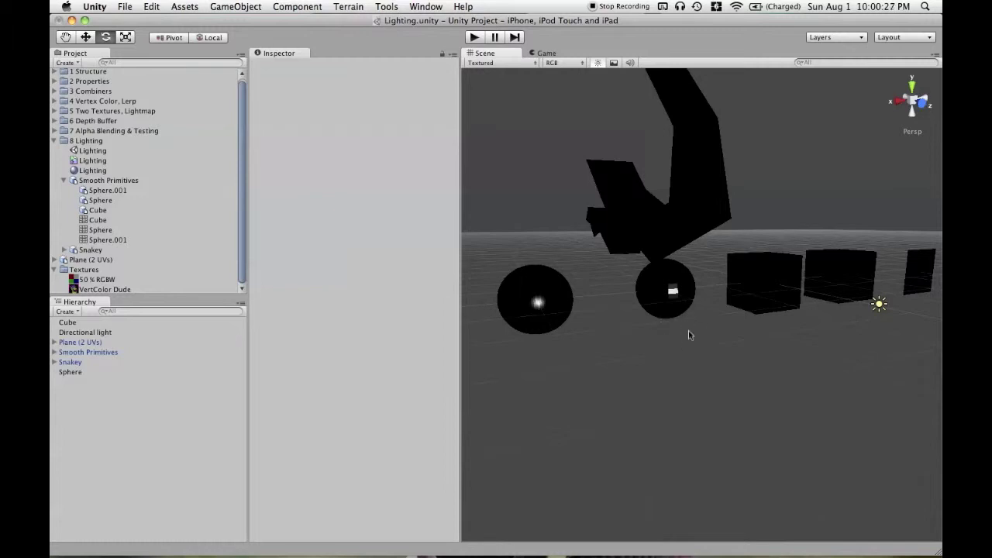
{"action": "left_click_drag", "start_coordinate": [644, 415], "coordinate": [698, 374], "text": "alt"}
{"action": "scroll", "coordinate": [695, 372], "scroll_direction": "up", "scroll_amount": 5}
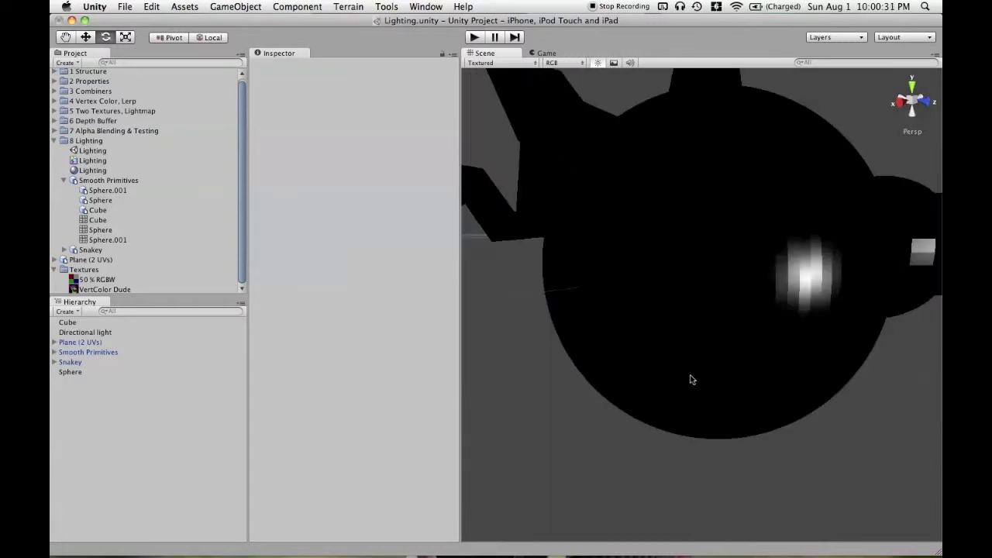
{"action": "scroll", "coordinate": [692, 376], "scroll_direction": "down", "scroll_amount": 2}
{"action": "scroll", "coordinate": [694, 370], "scroll_direction": "down", "scroll_amount": 3}
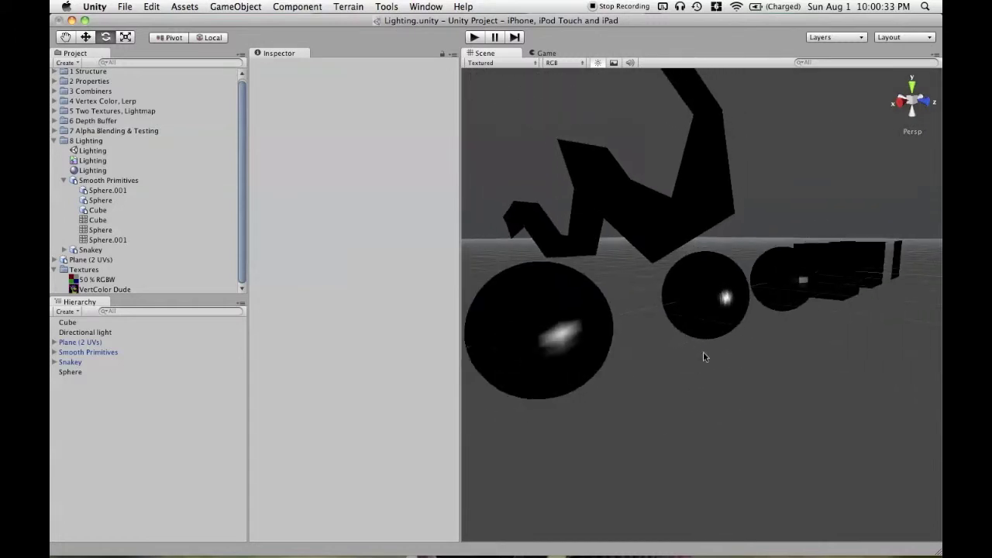
{"action": "left_click_drag", "start_coordinate": [703, 354], "coordinate": [728, 378], "text": "alt"}
- Select the Lighting material and drag its Shininess slider down for broader highlights
{"action": "left_click", "coordinate": [171, 170]}
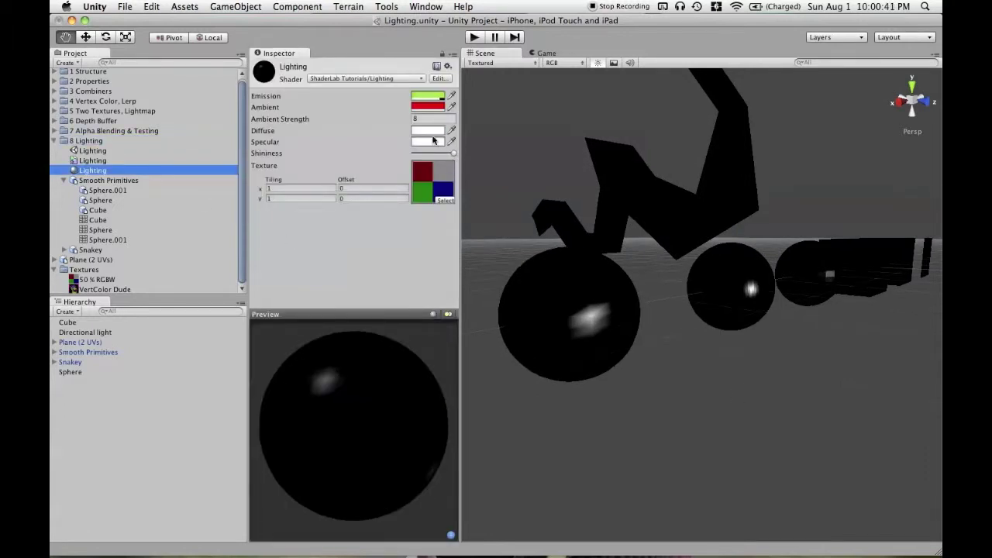
{"action": "left_click", "coordinate": [454, 155]}
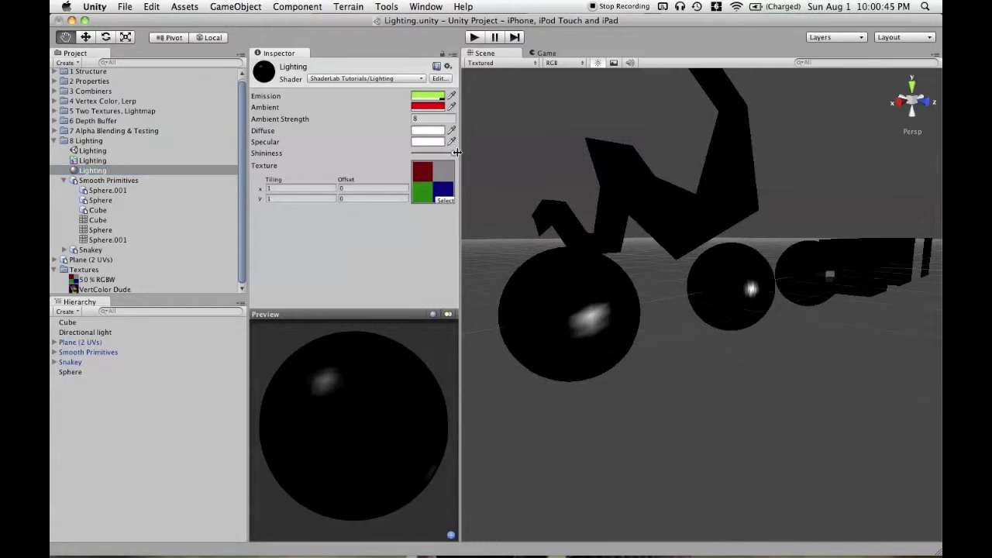
{"action": "mouse_move", "coordinate": [451, 158]}
{"action": "left_mouse_down"}
{"action": "mouse_move", "coordinate": [432, 154]}
{"action": "mouse_move", "coordinate": [455, 161]}
{"action": "left_mouse_up"}
{"action": "left_click_drag", "start_coordinate": [449, 156], "coordinate": [415, 157]}
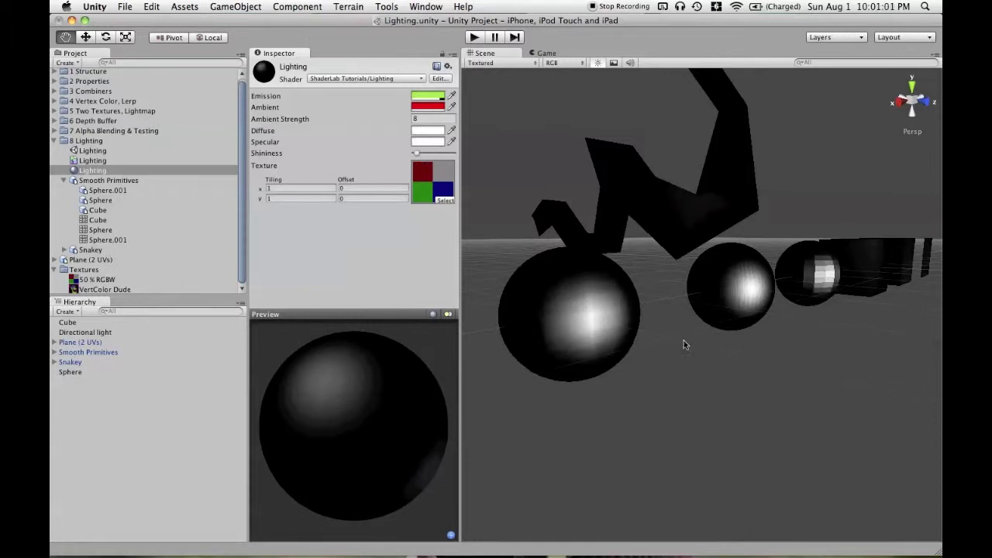
- Orbit the maximized Scene view to view the soft highlights, then nudge Shininess slightly higher
{"action": "left_click_drag", "start_coordinate": [684, 344], "coordinate": [673, 392], "text": "alt"}
{"action": "key", "text": "shift+space"}
{"action": "left_click_drag", "start_coordinate": [550, 394], "coordinate": [593, 367], "text": "alt"}
{"action": "left_click_drag", "start_coordinate": [664, 280], "coordinate": [615, 295], "text": "alt"}
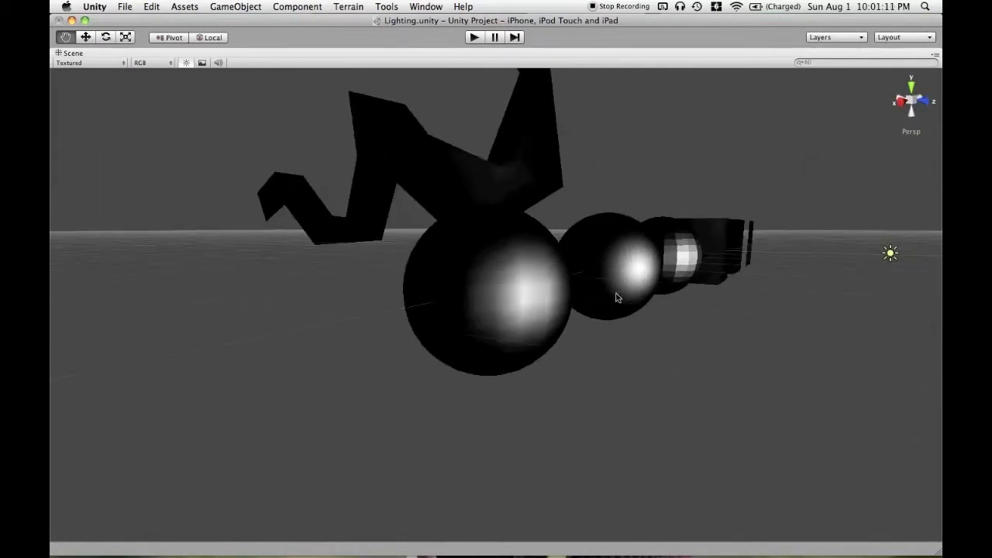
{"action": "key", "text": "shift+space"}
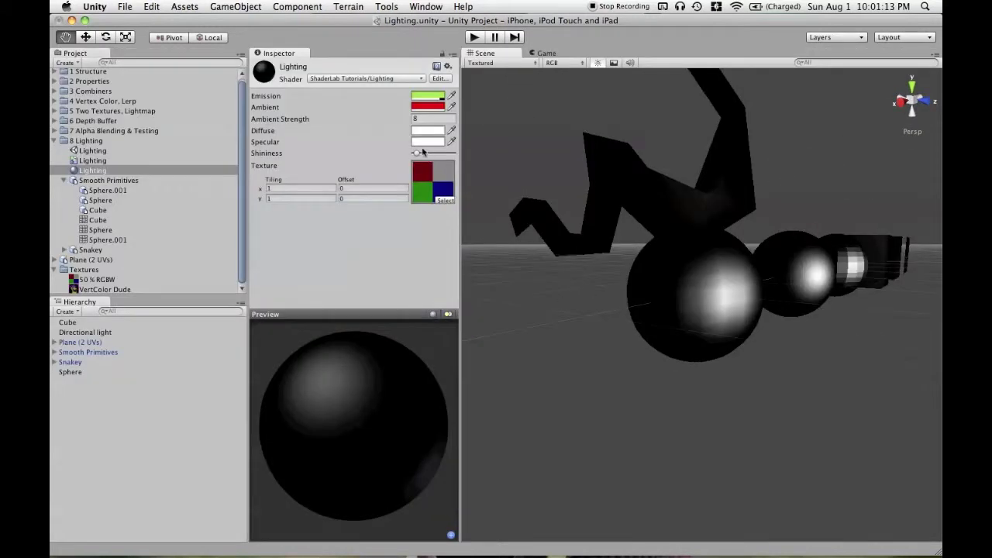
{"action": "mouse_move", "coordinate": [417, 158]}
{"action": "left_mouse_down"}
{"action": "mouse_move", "coordinate": [465, 152]}
{"action": "mouse_move", "coordinate": [417, 164]}
{"action": "mouse_move", "coordinate": [445, 222]}
{"action": "mouse_move", "coordinate": [424, 166]}
{"action": "left_mouse_up"}
- Compare sphere highlights at lower and higher Shininess while orbiting the cubes and plane
{"action": "left_click_drag", "start_coordinate": [787, 352], "coordinate": [753, 370], "text": "alt"}
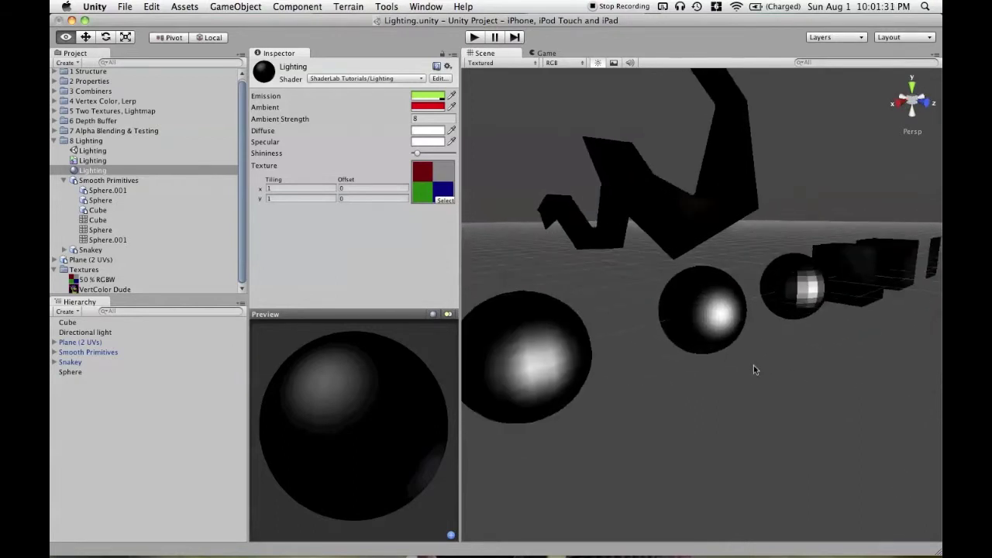
{"action": "left_click_drag", "start_coordinate": [664, 301], "coordinate": [631, 276], "text": "alt"}
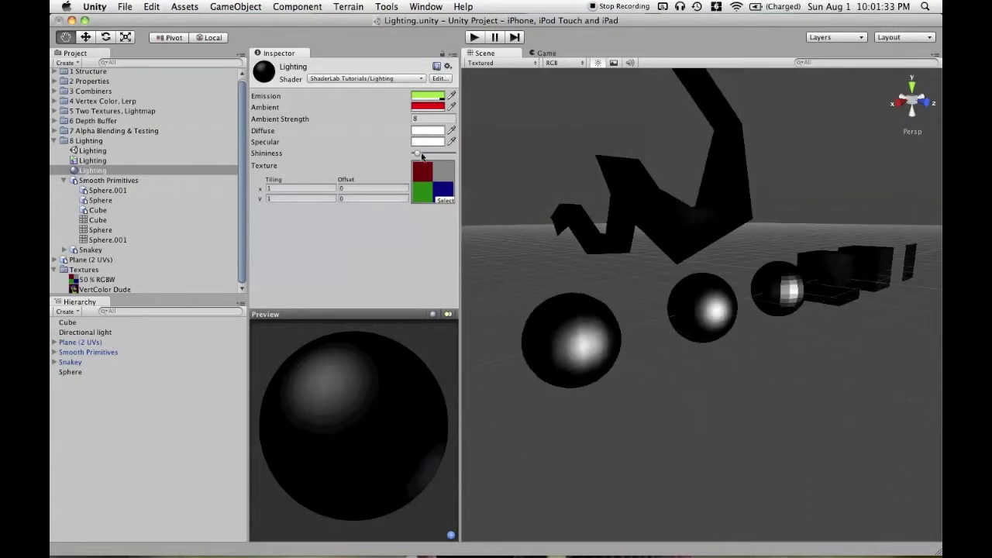
{"action": "mouse_move", "coordinate": [419, 158]}
{"action": "left_mouse_down"}
{"action": "mouse_move", "coordinate": [456, 156]}
{"action": "mouse_move", "coordinate": [419, 158]}
{"action": "left_mouse_up"}
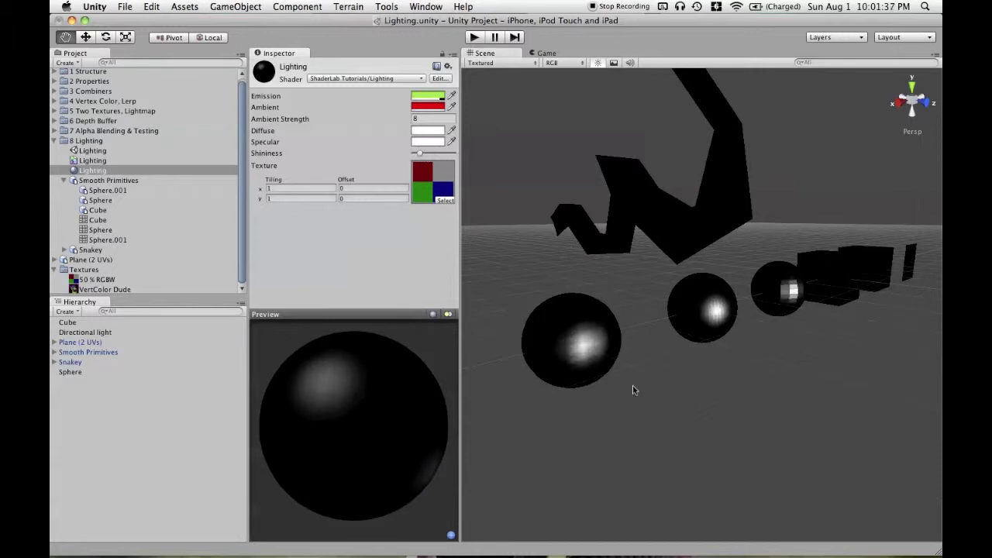
{"action": "scroll", "coordinate": [603, 360], "scroll_direction": "up", "scroll_amount": 5}
{"action": "scroll", "coordinate": [614, 386], "scroll_direction": "up", "scroll_amount": 5}
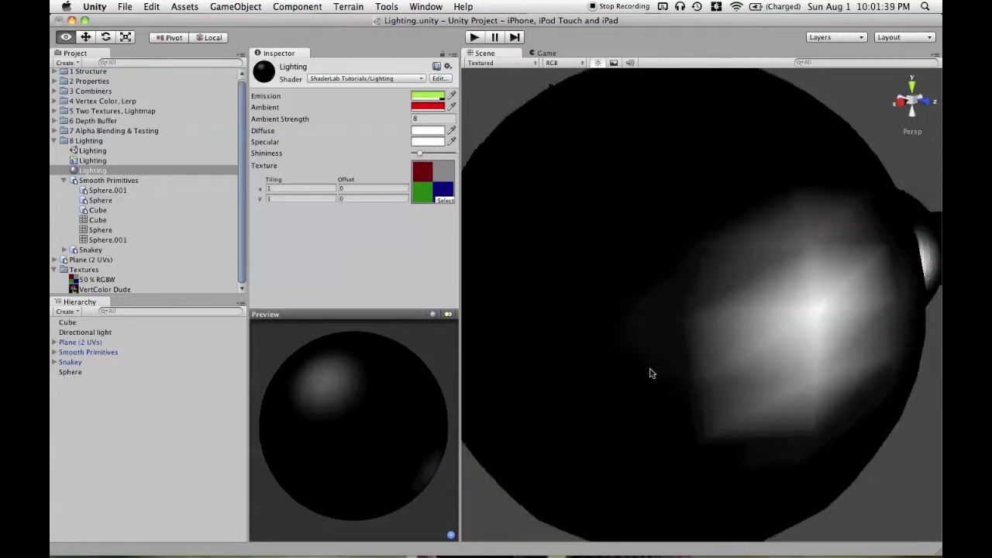
{"action": "scroll", "coordinate": [648, 370], "scroll_direction": "down", "scroll_amount": 2}
{"action": "scroll", "coordinate": [658, 319], "scroll_direction": "down", "scroll_amount": 3}
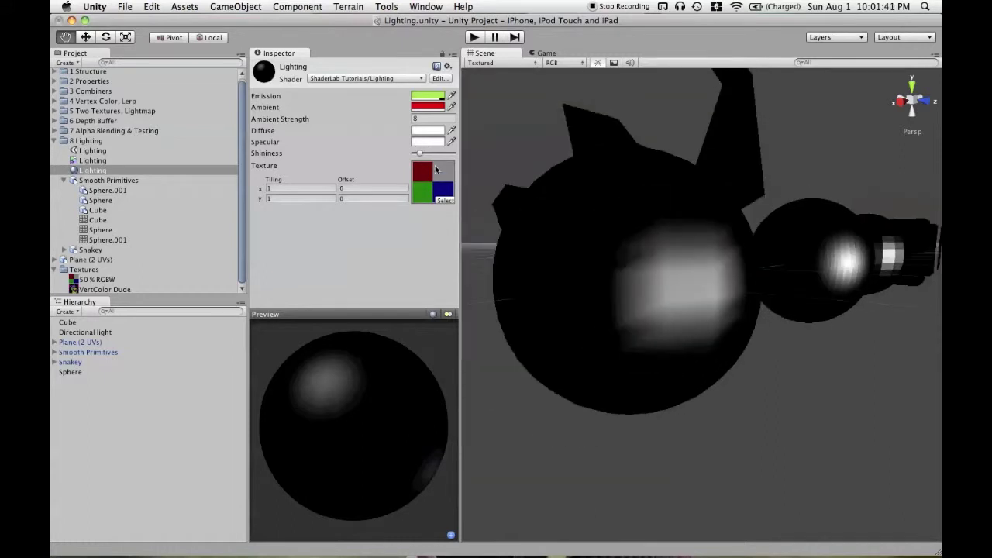
{"action": "left_click_drag", "start_coordinate": [421, 155], "coordinate": [458, 155]}
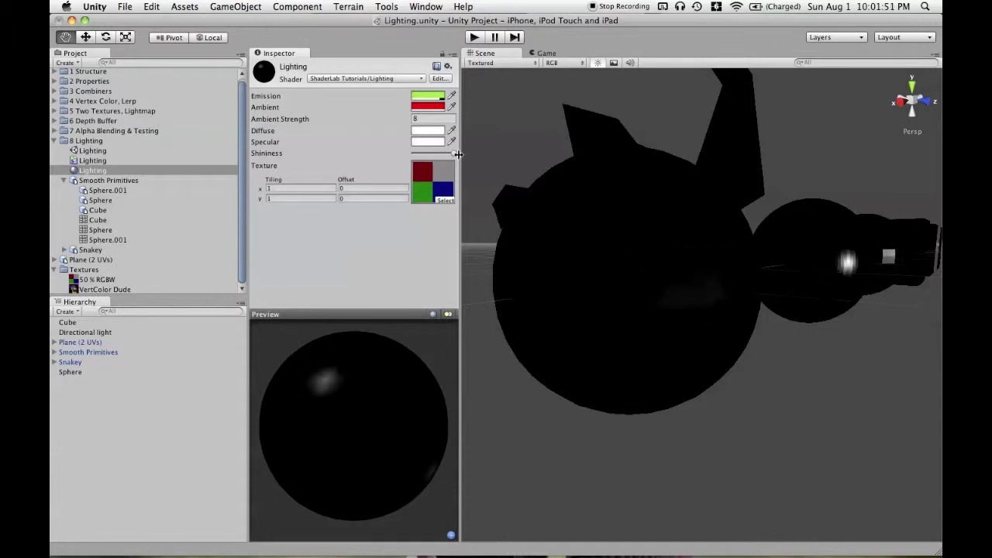
{"action": "left_click_drag", "start_coordinate": [867, 281], "coordinate": [720, 288], "text": "alt"}
{"action": "left_click_drag", "start_coordinate": [454, 155], "coordinate": [402, 154]}
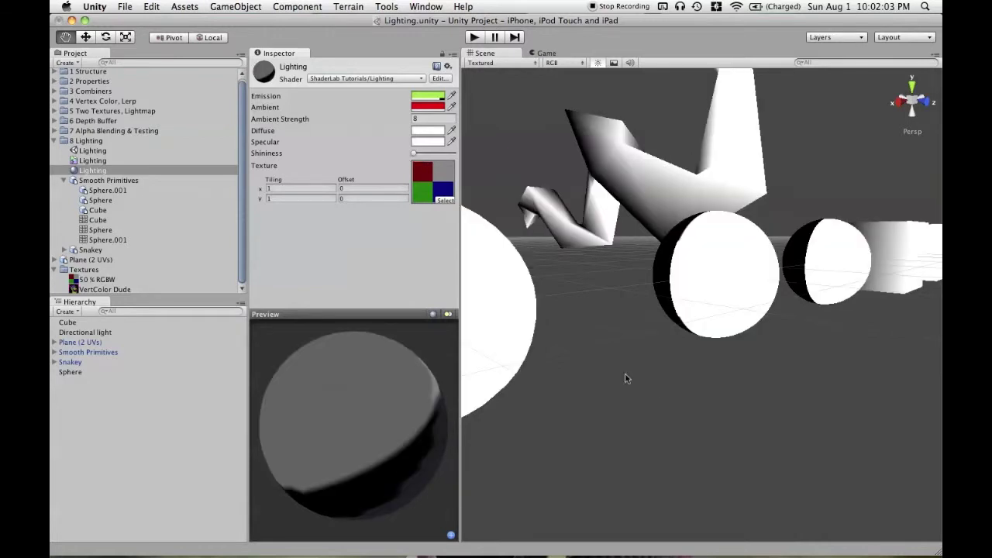
- Examine the white sphere and figure close up in the maximized Scene view, then switch to the Lighting shader in Unitron
{"action": "key", "text": "shift+space"}
{"action": "mouse_move", "coordinate": [569, 375]}
{"action": "right_mouse_down"}
{"action": "mouse_move", "coordinate": [569, 427]}
{"action": "mouse_move", "coordinate": [600, 378]}
{"action": "mouse_move", "coordinate": [816, 268]}
{"action": "right_mouse_up"}
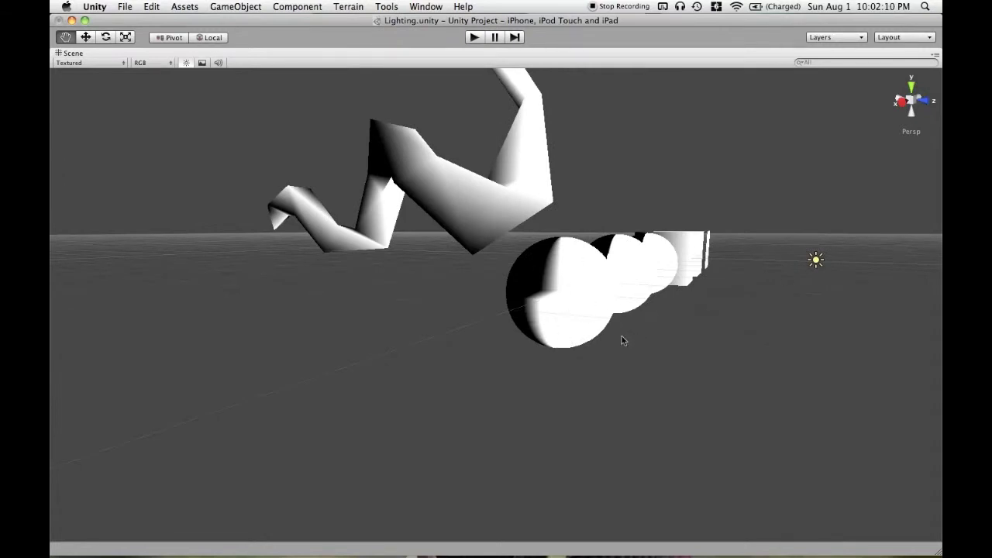
{"action": "scroll", "coordinate": [627, 349], "scroll_direction": "up", "scroll_amount": 3}
{"action": "scroll", "coordinate": [633, 349], "scroll_direction": "down", "scroll_amount": 2}
{"action": "scroll", "coordinate": [637, 330], "scroll_direction": "up", "scroll_amount": 2}
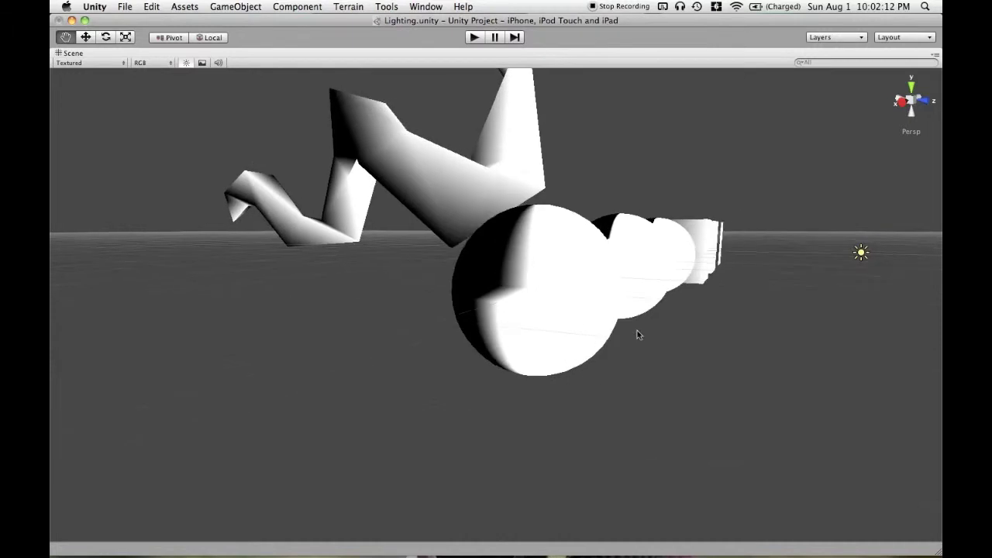
{"action": "left_click_drag", "start_coordinate": [634, 396], "coordinate": [642, 387], "text": "alt"}
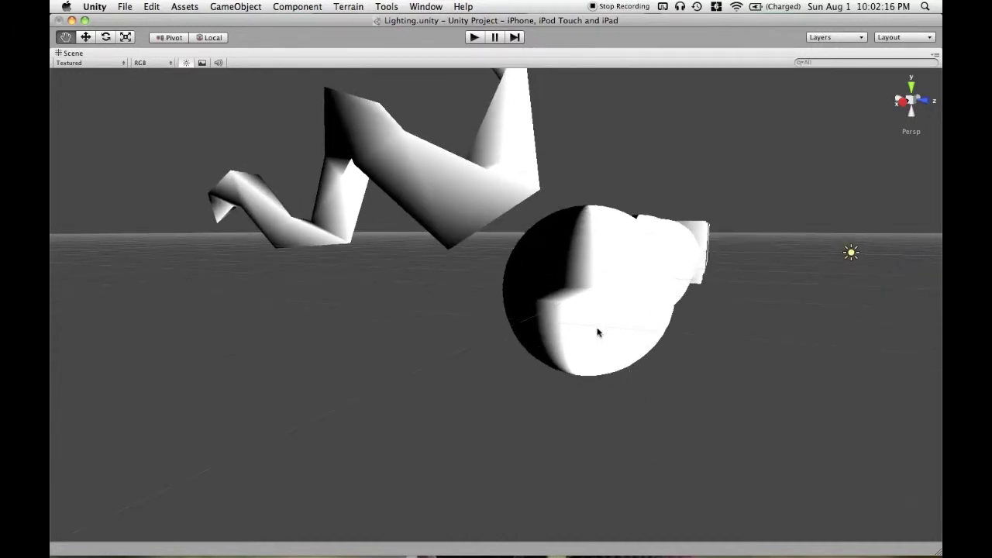
{"action": "left_click_drag", "start_coordinate": [620, 261], "coordinate": [626, 311], "text": "alt"}
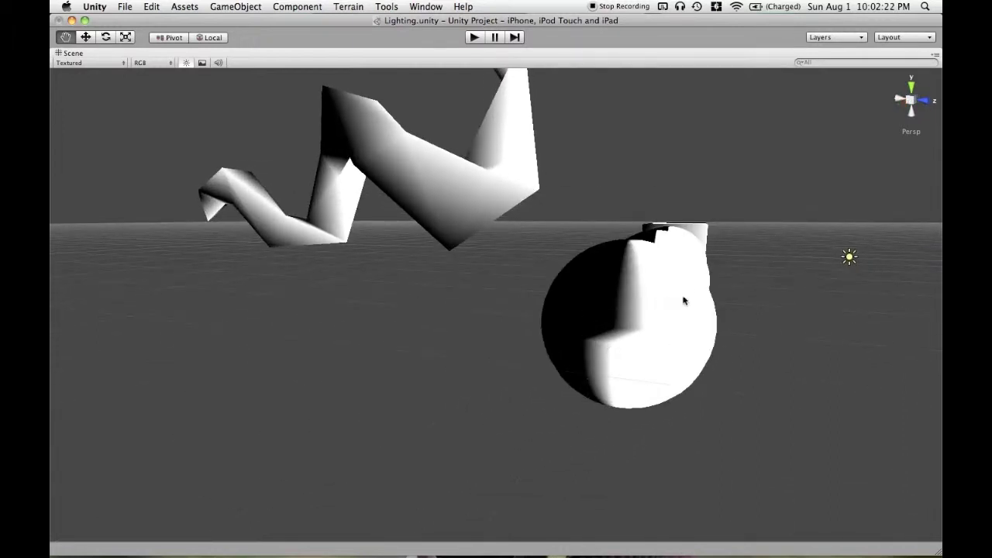
{"action": "left_click_drag", "start_coordinate": [684, 300], "coordinate": [522, 256], "text": "alt"}
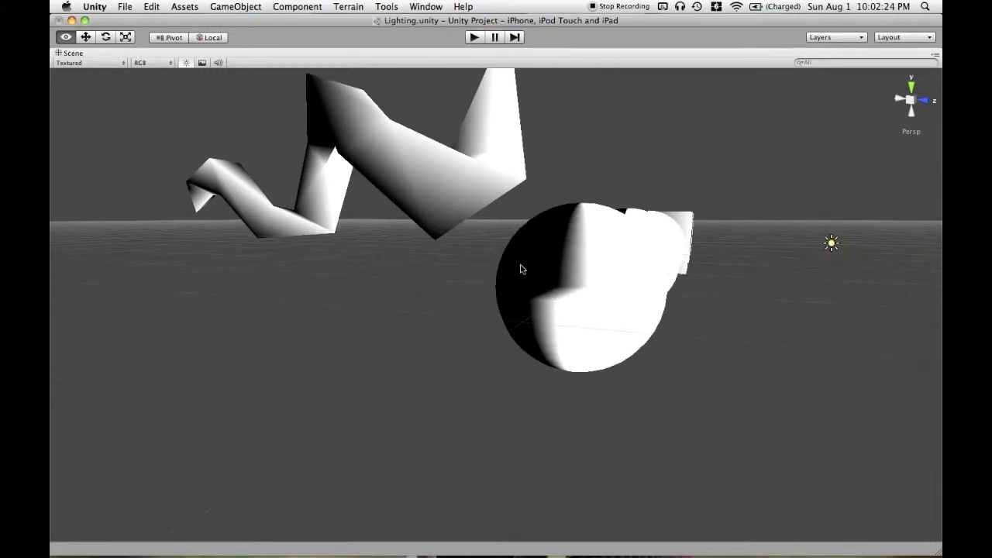
{"action": "mouse_move", "coordinate": [632, 322]}
{"action": "left_mouse_down", "text": "alt"}
{"action": "mouse_move", "coordinate": [569, 327]}
{"action": "mouse_move", "coordinate": [597, 271]}
{"action": "mouse_move", "coordinate": [626, 276]}
{"action": "mouse_move", "coordinate": [637, 308]}
{"action": "left_mouse_up", "text": "alt"}
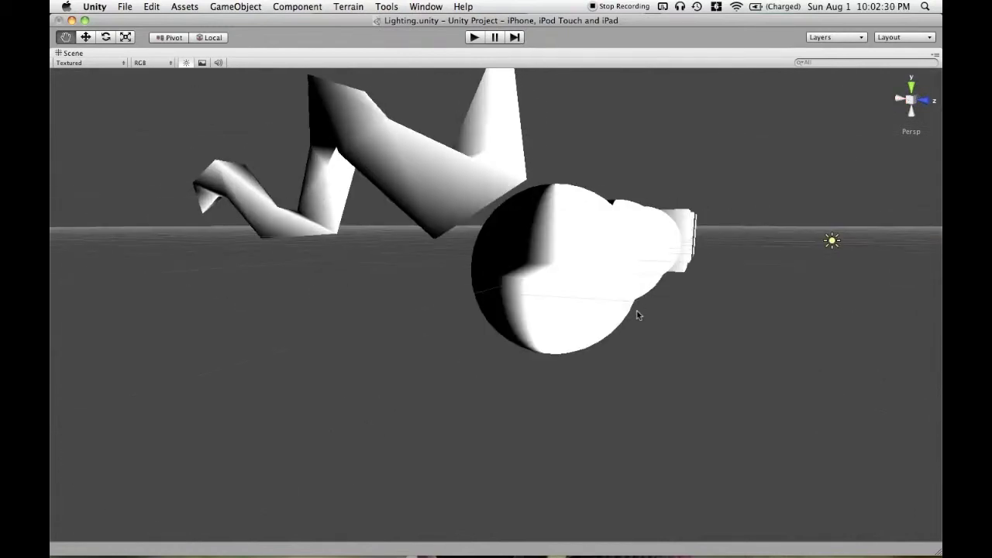
{"action": "key", "text": "shift+space"}
{"action": "left_click_drag", "start_coordinate": [655, 341], "coordinate": [612, 332], "text": "alt"}
{"action": "left_click", "coordinate": [572, 535]}
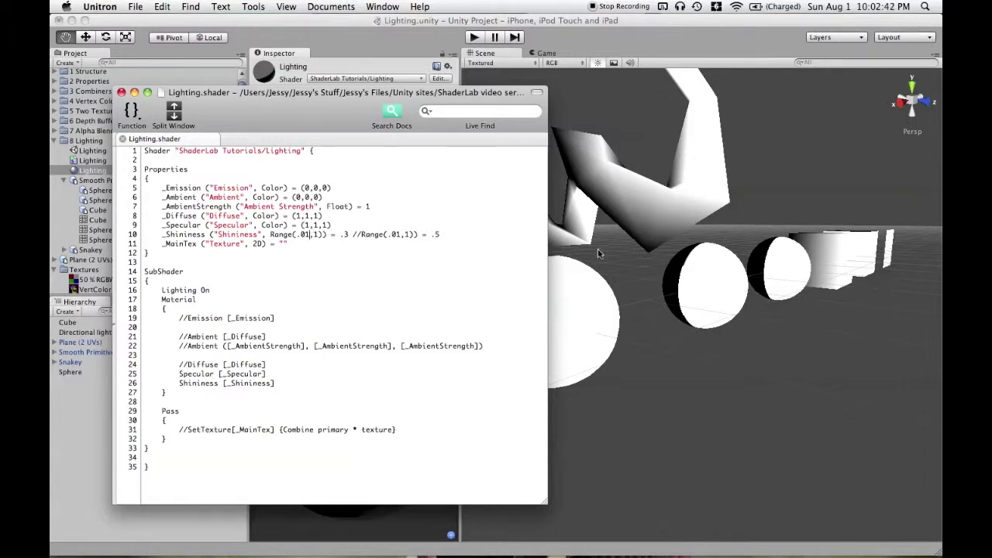
- Return to Unity so the shader with Shininess Range(.01,1) recompiles
{"action": "left_click", "coordinate": [668, 394]}
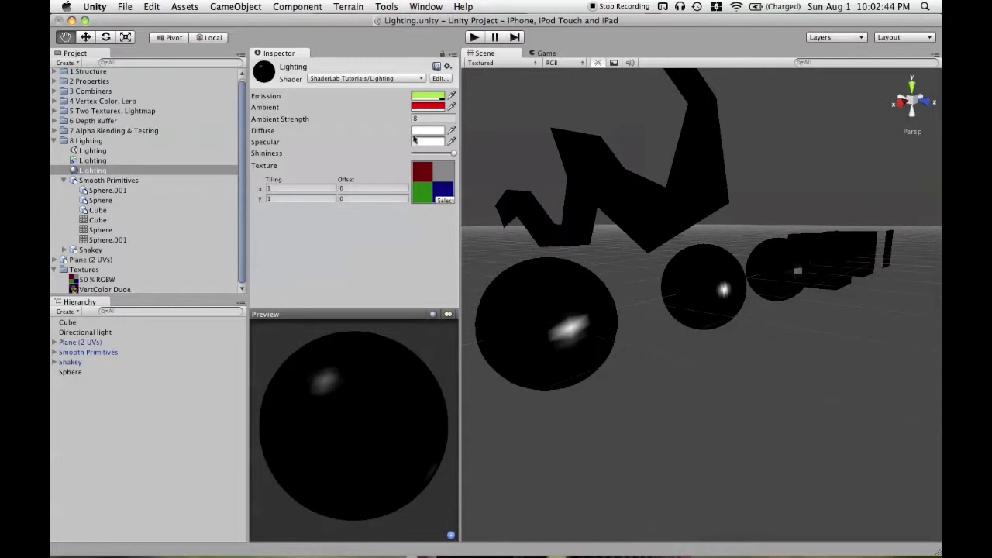
- Drag Shininess to its new .01 minimum and orbit the full-window Scene view around the broadly lit objects
{"action": "left_click_drag", "start_coordinate": [451, 155], "coordinate": [399, 153]}
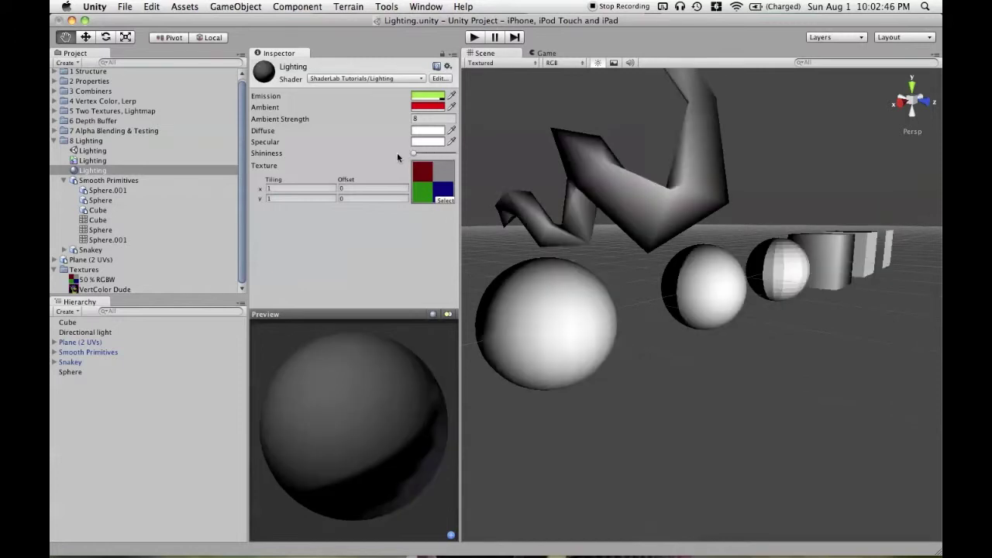
{"action": "key", "text": "space"}
{"action": "left_click_drag", "start_coordinate": [613, 373], "coordinate": [617, 337], "text": "alt"}
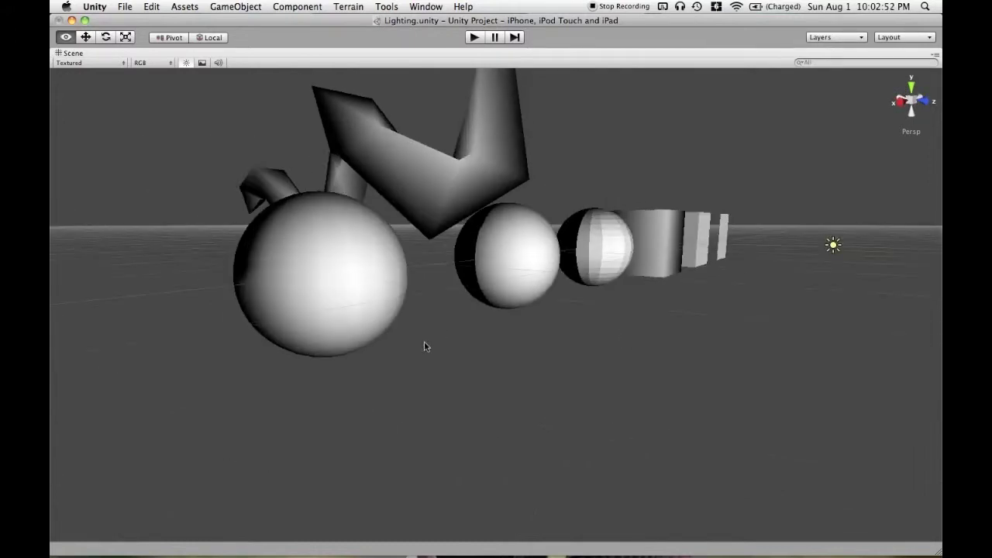
{"action": "left_click_drag", "start_coordinate": [424, 347], "coordinate": [446, 357], "text": "alt"}
{"action": "scroll", "coordinate": [503, 396], "scroll_direction": "up", "scroll_amount": 3}
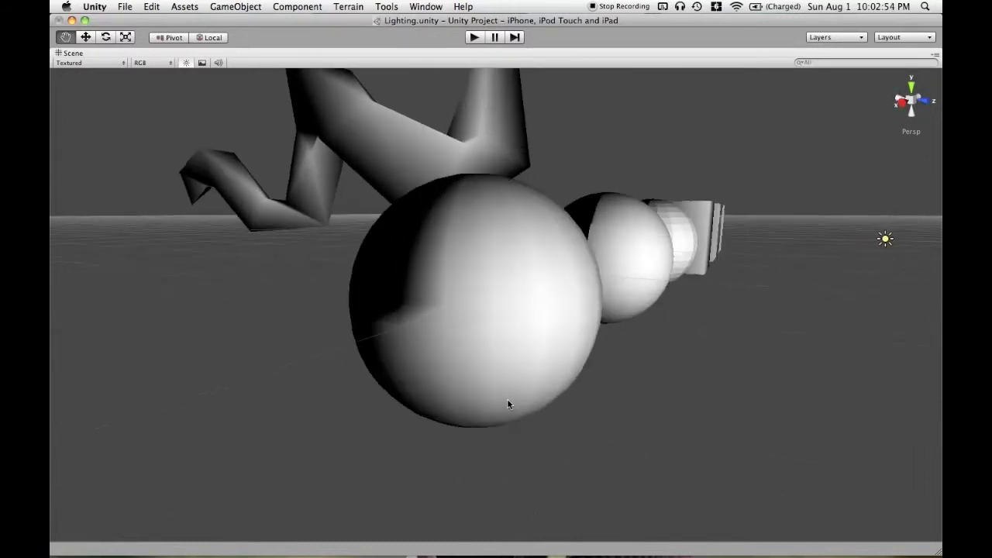
{"action": "left_click_drag", "start_coordinate": [561, 406], "coordinate": [534, 313], "text": "alt"}
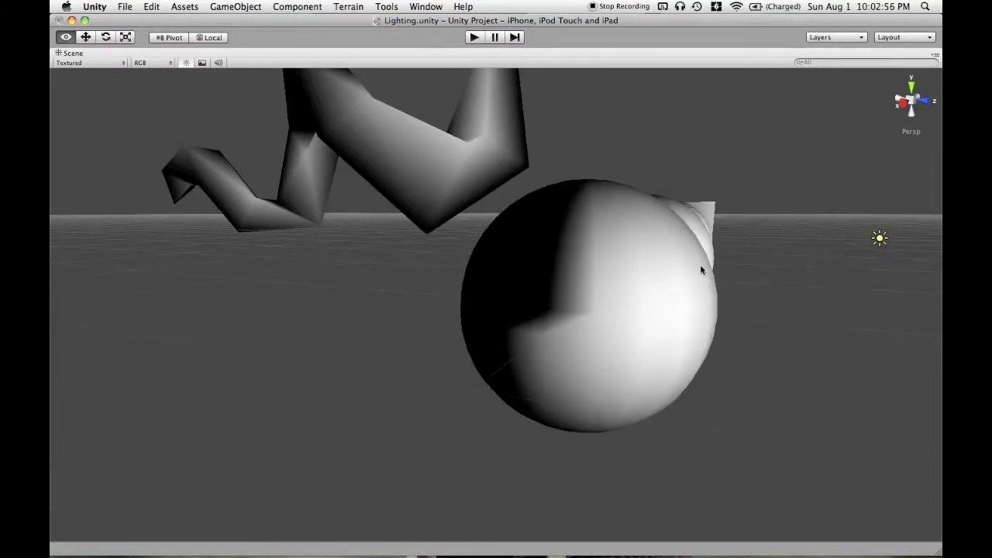
{"action": "left_click_drag", "start_coordinate": [702, 269], "coordinate": [609, 293], "text": "alt"}
{"action": "left_click_drag", "start_coordinate": [536, 287], "coordinate": [562, 325], "text": "alt"}
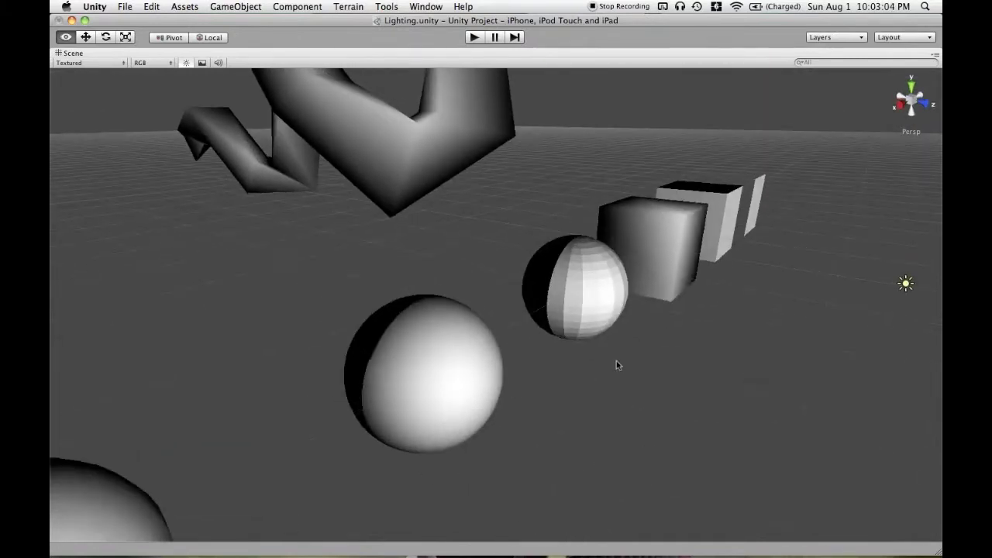
- Orbit around the smooth and hard-edged cubes to compare their minimum-shininess shading, then restore the layout
{"action": "left_click_drag", "start_coordinate": [616, 362], "coordinate": [384, 346], "text": "alt"}
{"action": "left_click_drag", "start_coordinate": [541, 248], "coordinate": [519, 373], "text": "alt"}
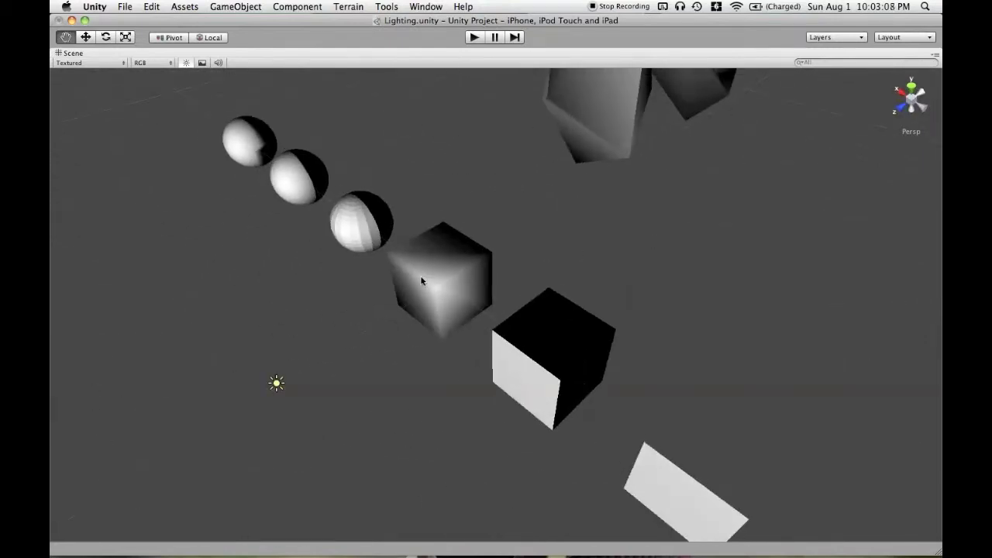
{"action": "left_click_drag", "start_coordinate": [437, 354], "coordinate": [381, 344], "text": "alt"}
{"action": "left_click_drag", "start_coordinate": [720, 294], "coordinate": [585, 385], "text": "alt"}
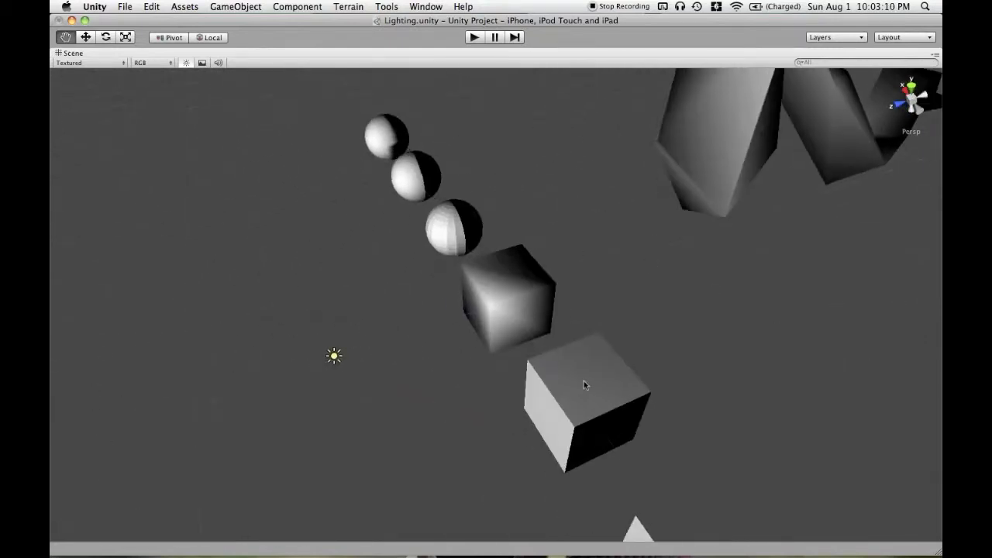
{"action": "left_click_drag", "start_coordinate": [457, 402], "coordinate": [419, 376], "text": "alt"}
{"action": "left_click_drag", "start_coordinate": [464, 294], "coordinate": [493, 334], "text": "alt"}
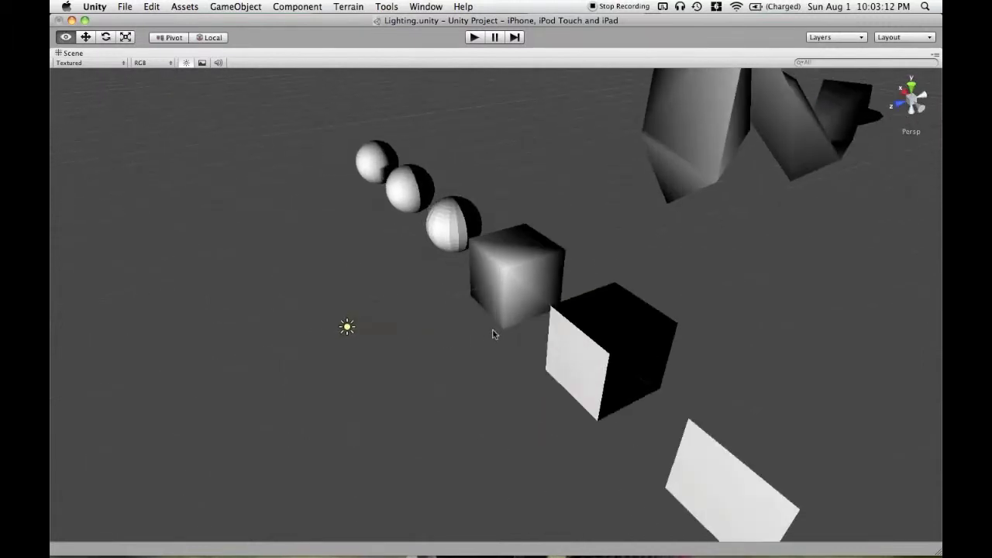
{"action": "left_click_drag", "start_coordinate": [496, 288], "coordinate": [576, 246], "text": "alt"}
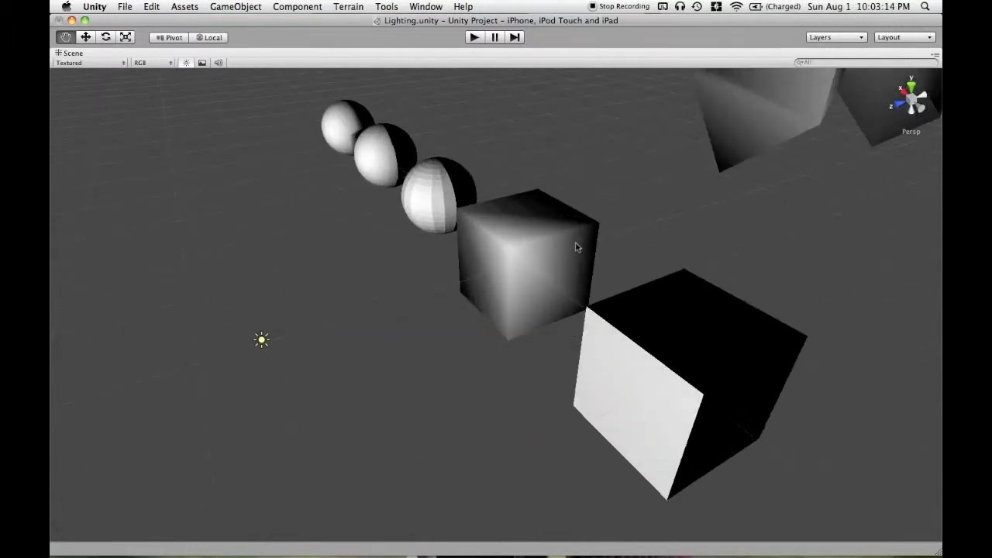
{"action": "left_click_drag", "start_coordinate": [555, 333], "coordinate": [530, 115], "text": "alt"}
{"action": "mouse_move", "coordinate": [595, 303]}
{"action": "left_mouse_down", "text": "alt"}
{"action": "mouse_move", "coordinate": [504, 308]}
{"action": "mouse_move", "coordinate": [647, 301]}
{"action": "mouse_move", "coordinate": [458, 349]}
{"action": "mouse_move", "coordinate": [455, 338]}
{"action": "mouse_move", "coordinate": [621, 326]}
{"action": "mouse_move", "coordinate": [540, 321]}
{"action": "mouse_move", "coordinate": [498, 300]}
{"action": "mouse_move", "coordinate": [540, 255]}
{"action": "mouse_move", "coordinate": [610, 291]}
{"action": "left_mouse_up", "text": "alt"}
{"action": "key", "text": "shift+space"}
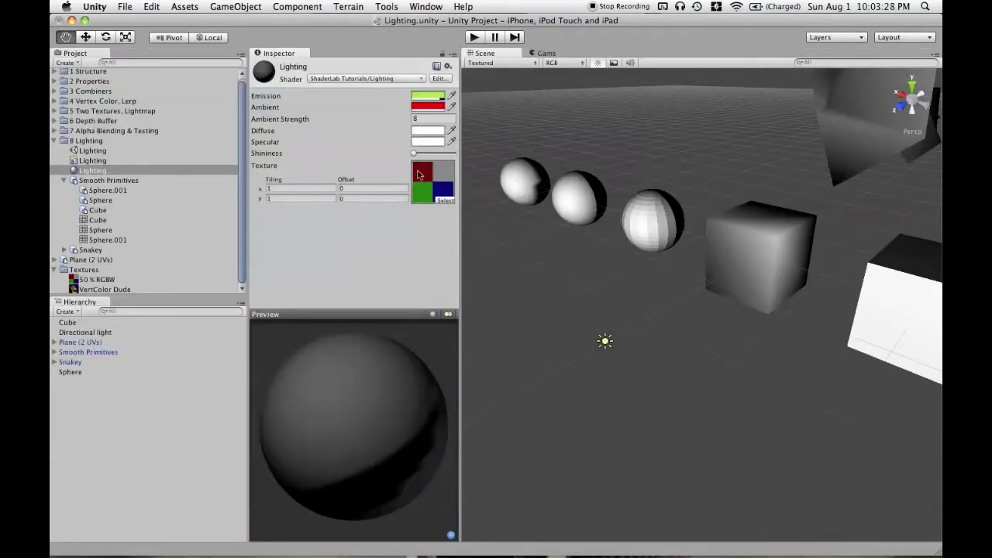
- Briefly raise Shininess for comparison, return it to minimum, and view the objects full-window
{"action": "mouse_move", "coordinate": [415, 158]}
{"action": "left_mouse_down"}
{"action": "mouse_move", "coordinate": [442, 158]}
{"action": "mouse_move", "coordinate": [414, 158]}
{"action": "left_mouse_up"}
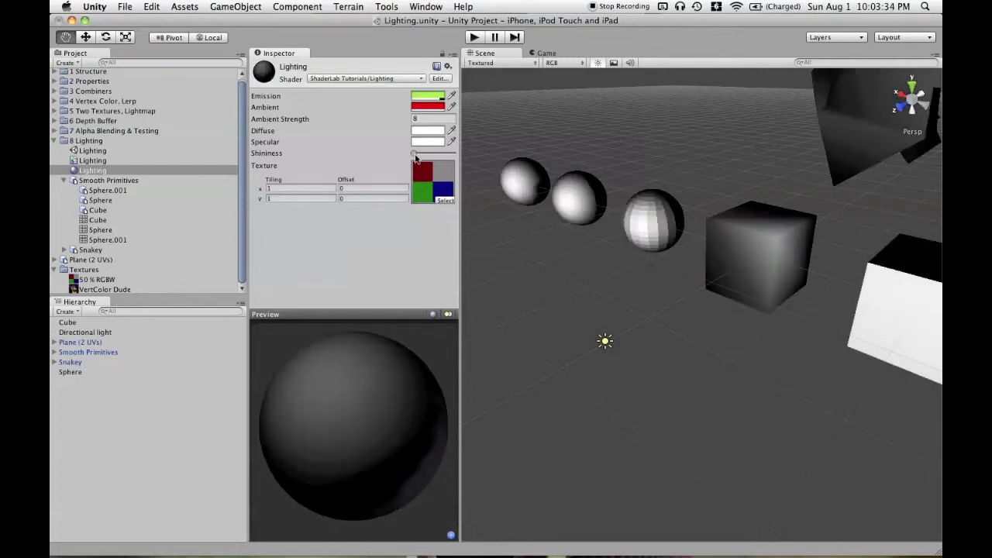
{"action": "left_click_drag", "start_coordinate": [793, 279], "coordinate": [762, 294], "text": "alt"}
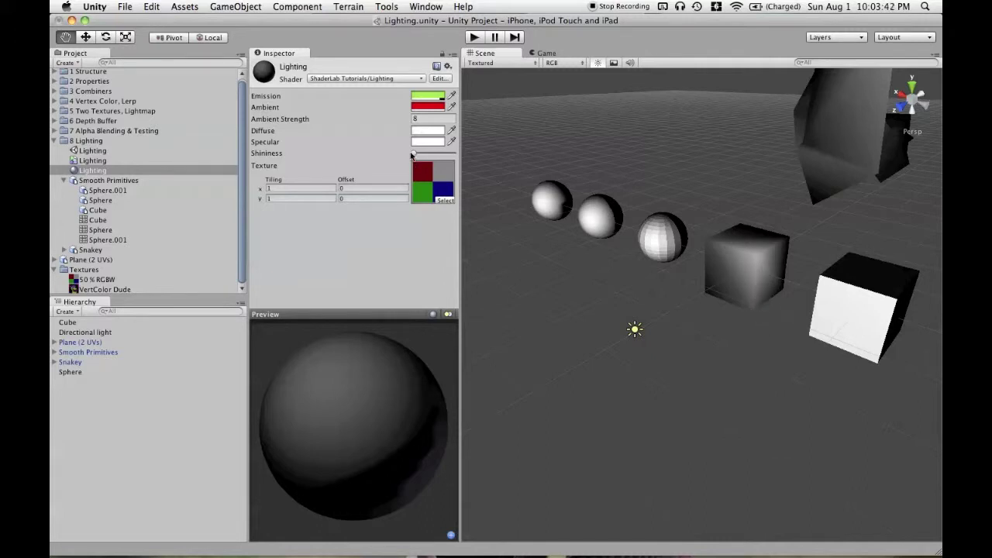
{"action": "left_click_drag", "start_coordinate": [411, 155], "coordinate": [400, 169]}
{"action": "key", "text": "shift+space"}
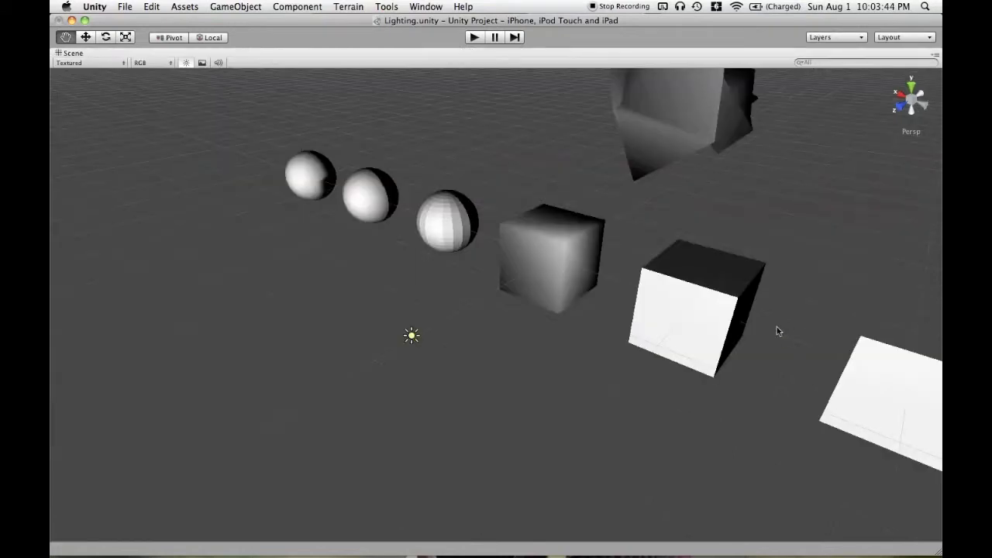
{"action": "left_click_drag", "start_coordinate": [673, 365], "coordinate": [446, 311], "text": "alt"}
- Orbit around the dark hard-edged cube and spheres from several angles, then restore the normal layout
{"action": "left_click_drag", "start_coordinate": [445, 381], "coordinate": [560, 219], "text": "alt"}
{"action": "left_click_drag", "start_coordinate": [559, 300], "coordinate": [502, 304], "text": "alt"}
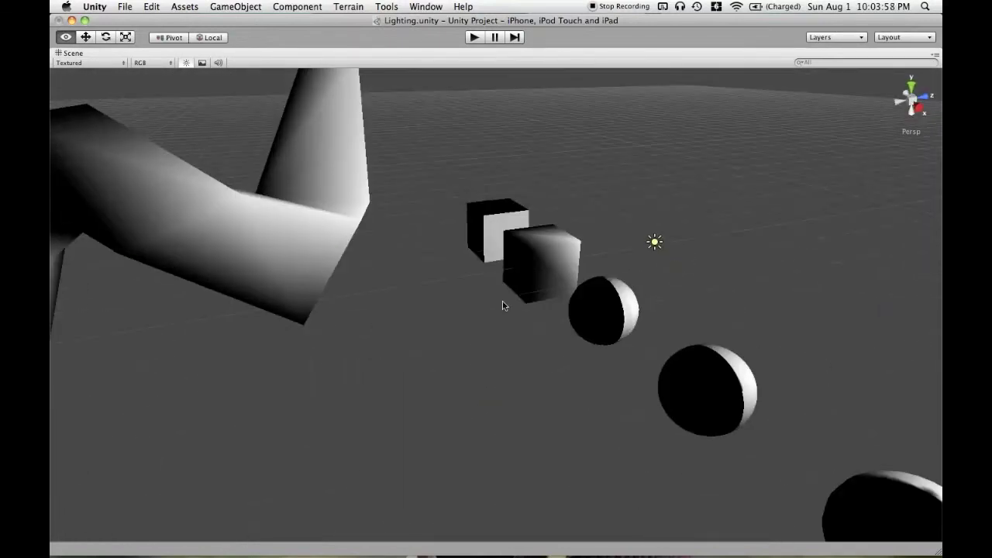
{"action": "left_click_drag", "start_coordinate": [497, 228], "coordinate": [530, 419], "text": "alt"}
{"action": "left_click_drag", "start_coordinate": [390, 448], "coordinate": [248, 231], "text": "alt"}
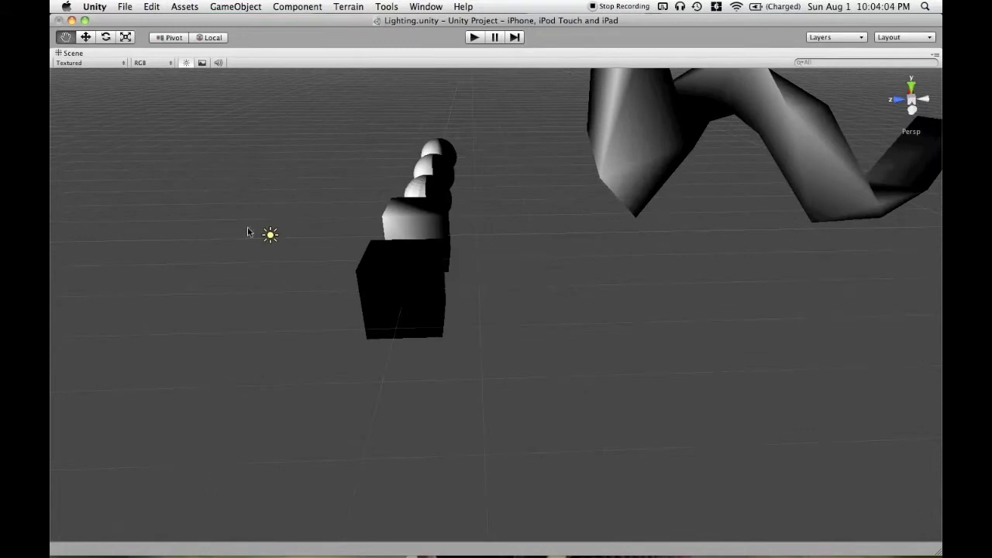
{"action": "left_click_drag", "start_coordinate": [417, 336], "coordinate": [421, 365], "text": "alt"}
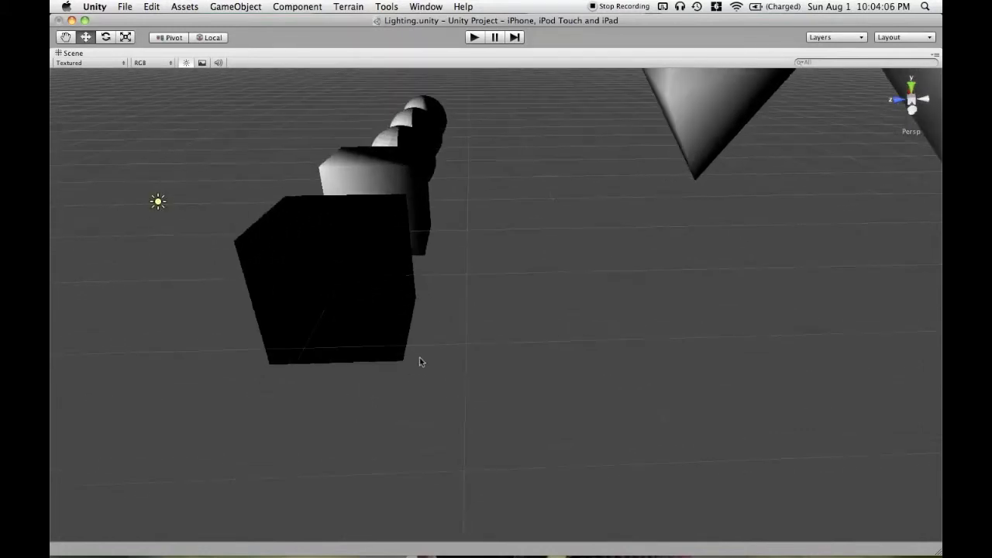
{"action": "left_click_drag", "start_coordinate": [498, 342], "coordinate": [678, 353], "text": "alt"}
{"action": "key", "text": "shift+space"}
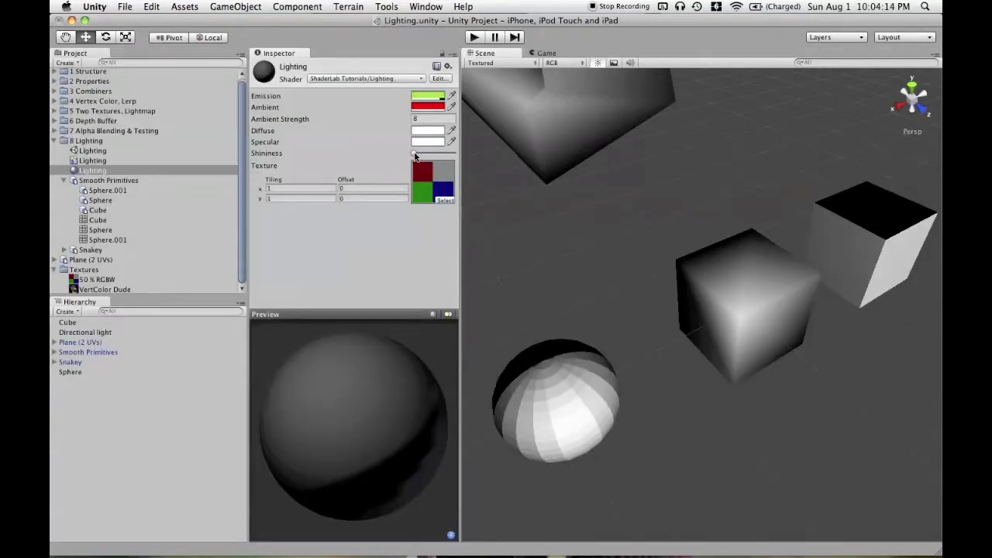
- Raise Shininess slightly and orbit the full-window Scene view to watch the darker cubes' shading
{"action": "mouse_move", "coordinate": [414, 155]}
{"action": "left_mouse_down"}
{"action": "mouse_move", "coordinate": [424, 161]}
{"action": "mouse_move", "coordinate": [417, 158]}
{"action": "left_mouse_up"}
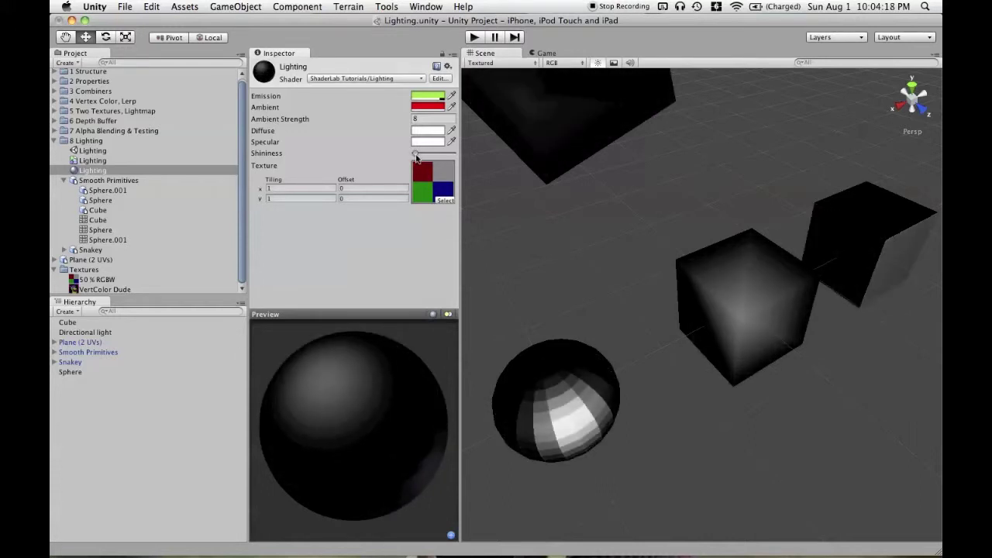
{"action": "left_click_drag", "start_coordinate": [603, 259], "coordinate": [631, 325], "text": "alt"}
{"action": "key", "text": "shift+space"}
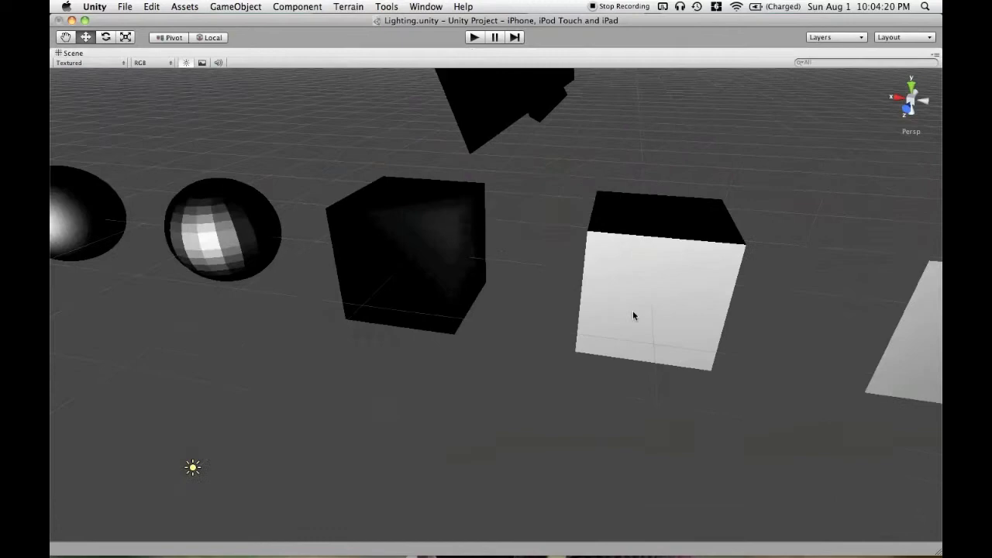
{"action": "left_click_drag", "start_coordinate": [527, 360], "coordinate": [470, 302], "text": "alt"}
- Raise Shininess a little more to sharpen sphere highlights, then show the Scene view full-window
{"action": "key", "text": "shift+space"}
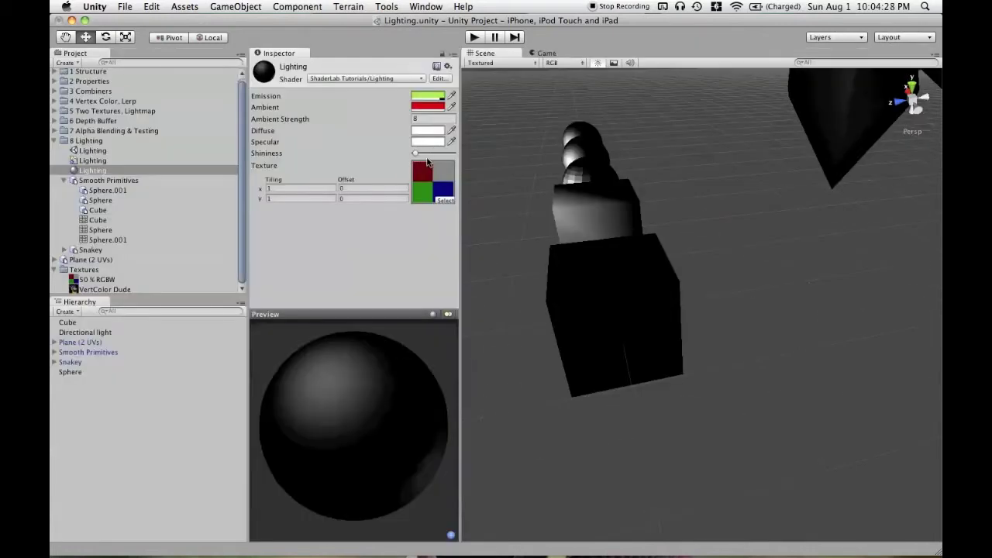
{"action": "left_click_drag", "start_coordinate": [417, 155], "coordinate": [419, 155]}
{"action": "key", "text": "shift+space"}
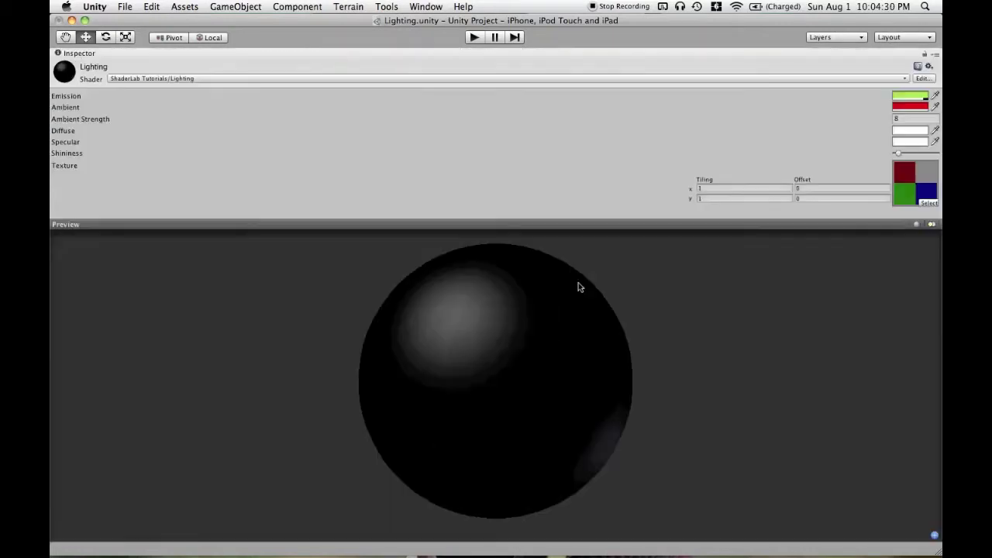
{"action": "key", "text": "shift+space"}
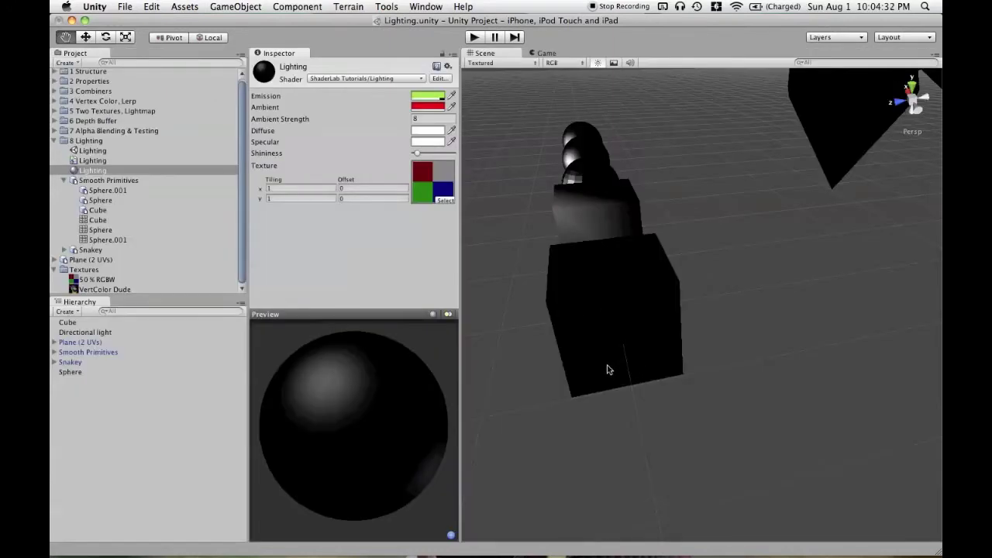
{"action": "key", "text": "shift+space"}
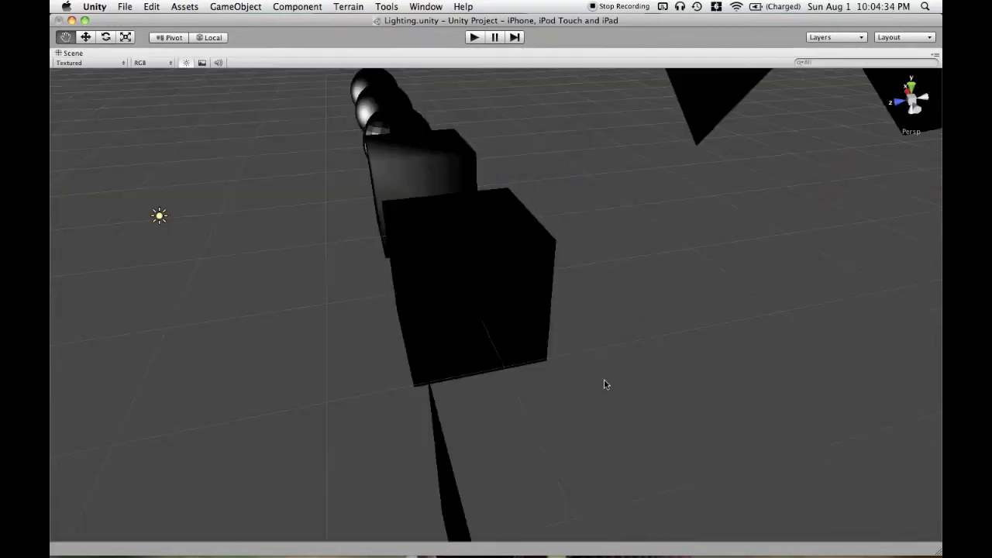